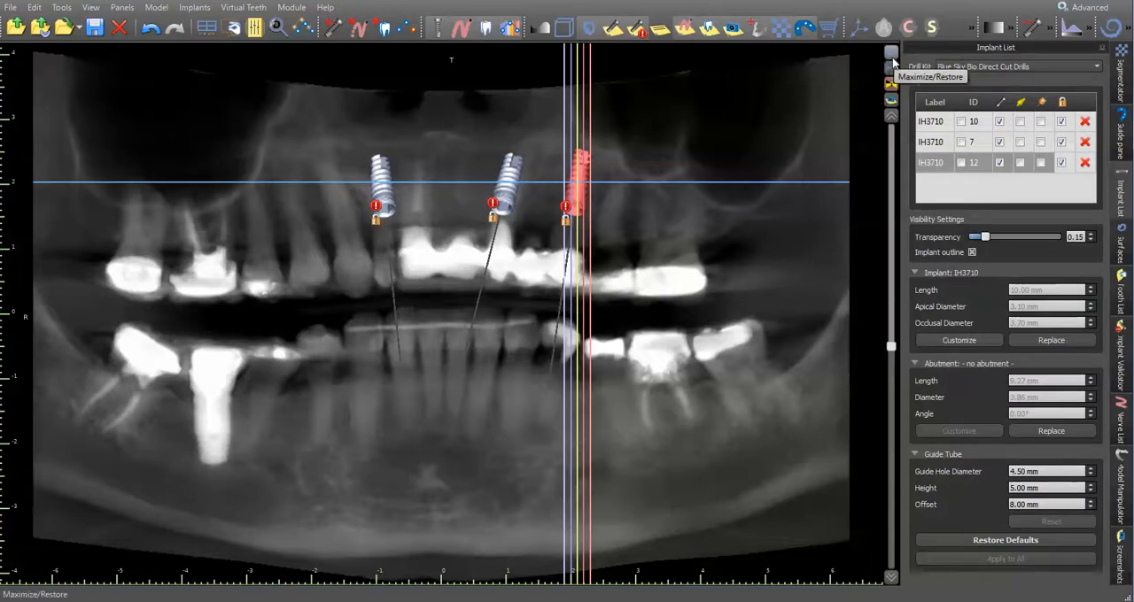
# - Restore the multi-view layout and examine the Model Scan EXT Teeth surface with the three planned implants from several angles in 3D
pyautogui.click(892, 62)
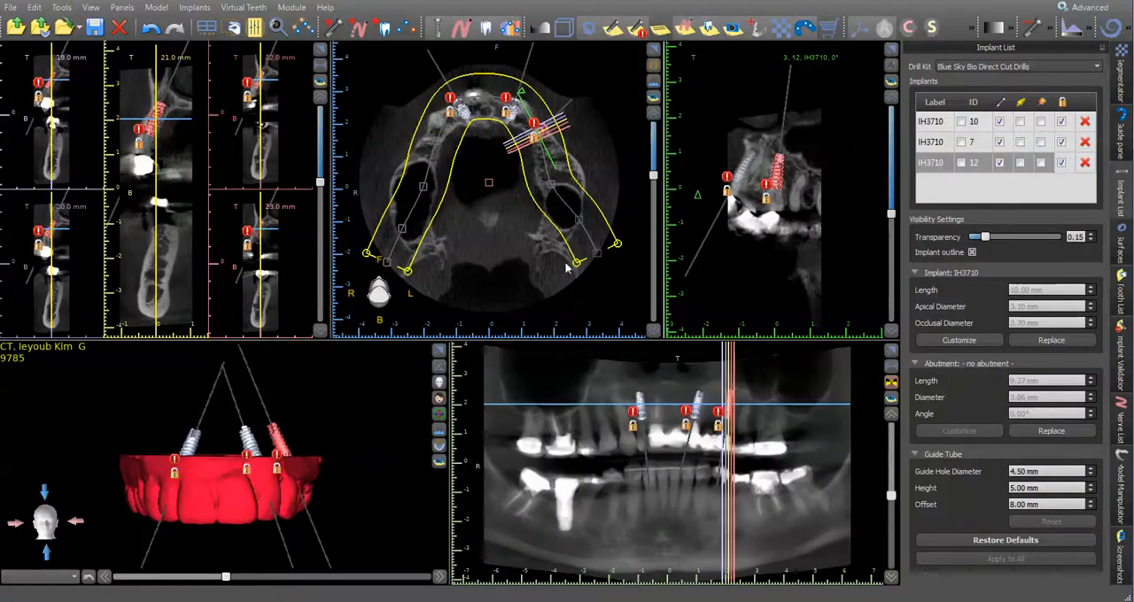
pyautogui.moveTo(202, 517); pyautogui.dragTo(243, 497)
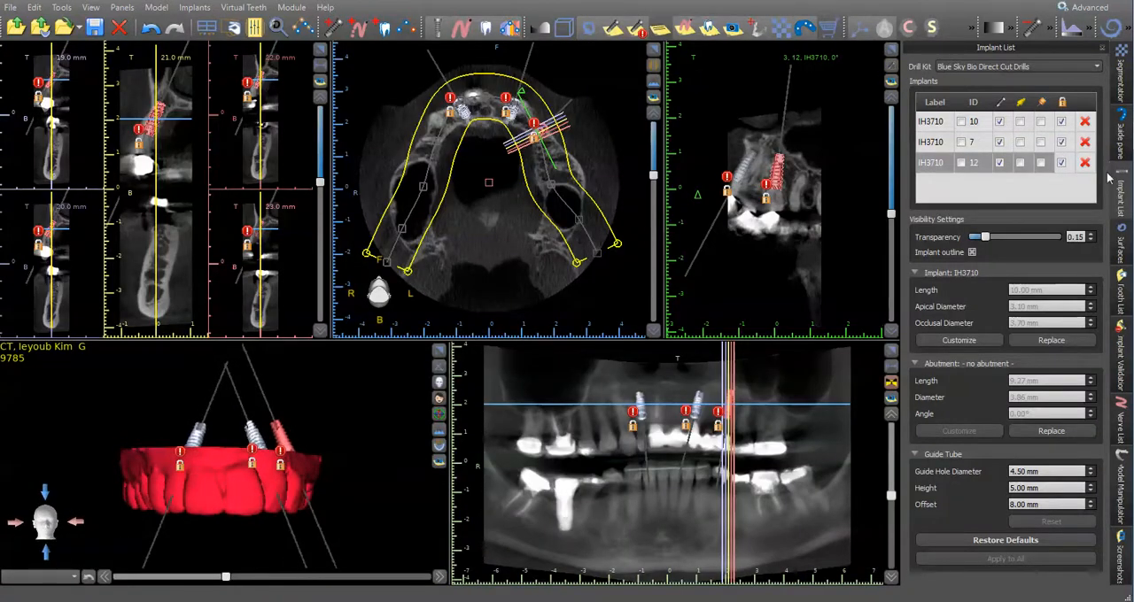
pyautogui.click(1120, 247)
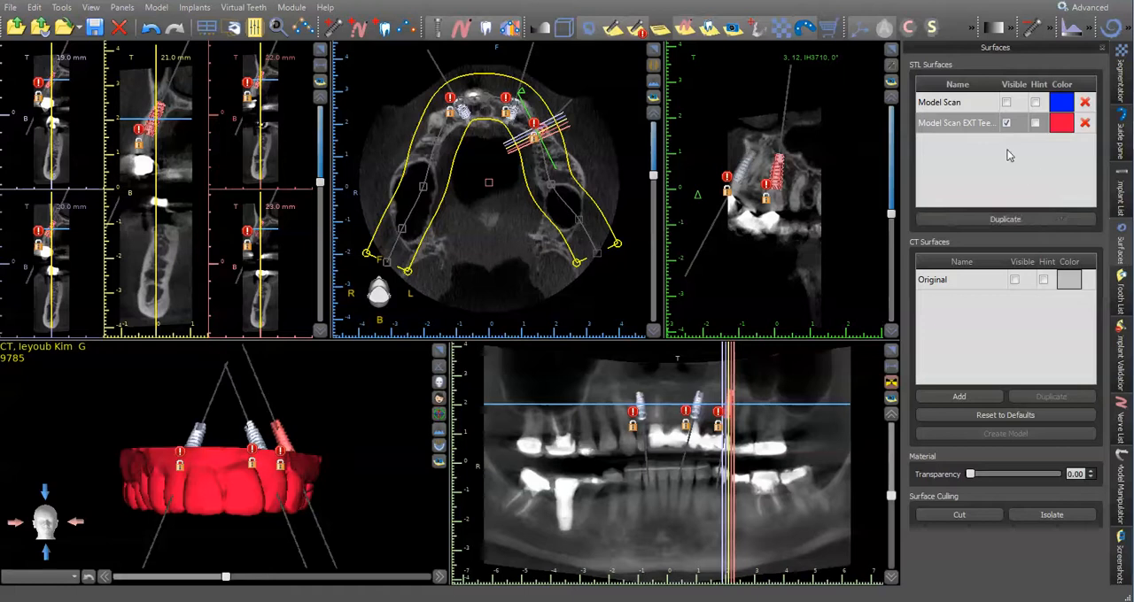
pyautogui.click(960, 126)
pyautogui.click(960, 126)
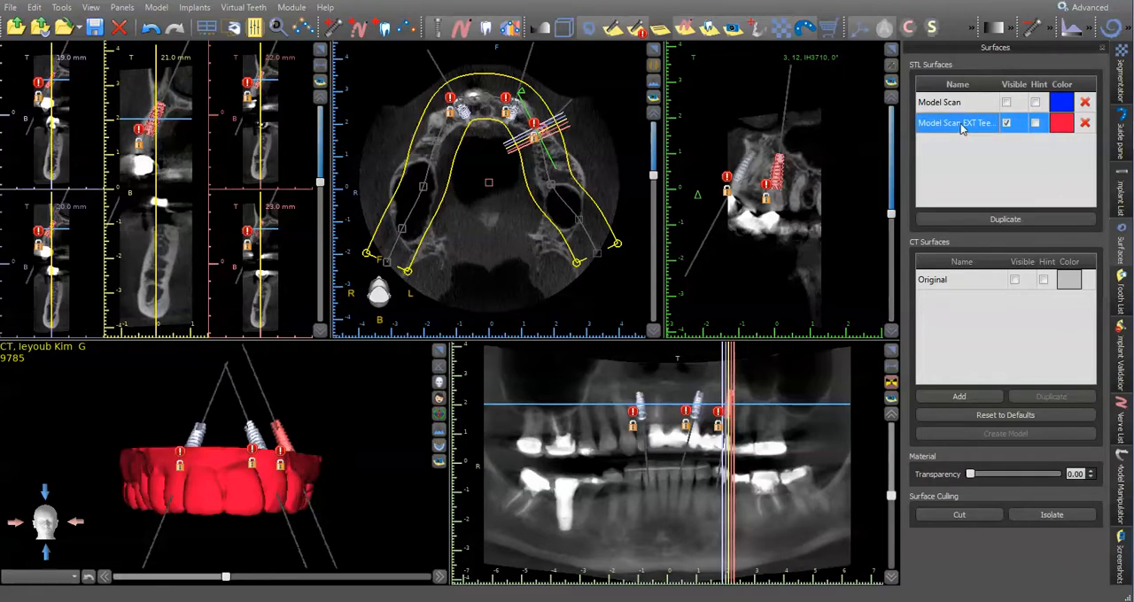
pyautogui.click(981, 149)
pyautogui.moveTo(252, 493); pyautogui.dragTo(321, 506)
pyautogui.moveTo(189, 456); pyautogui.dragTo(222, 497)
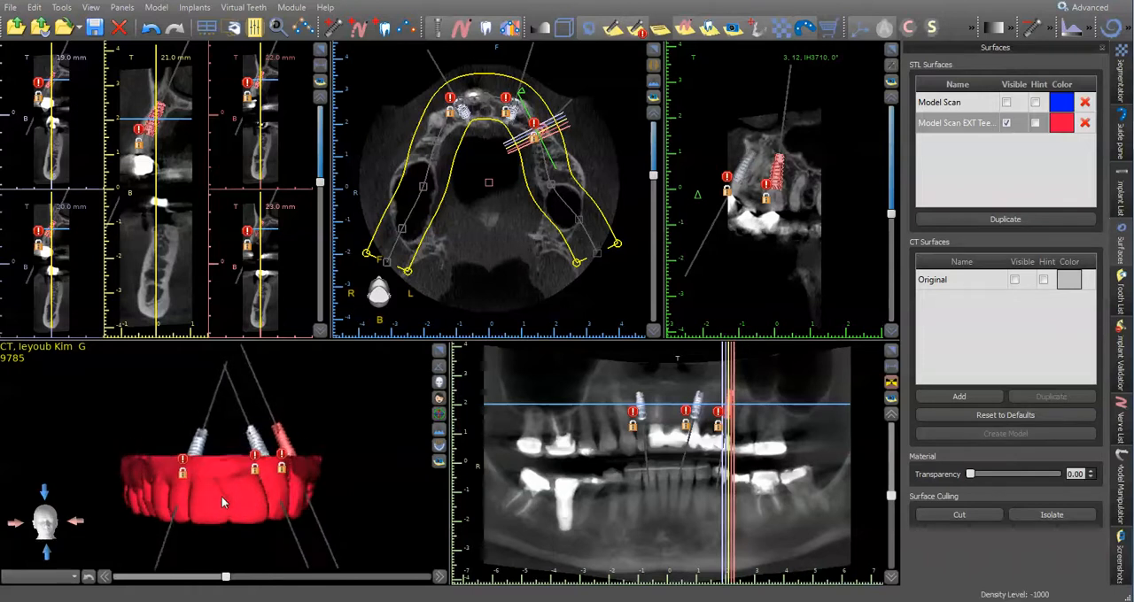
pyautogui.moveTo(275, 448); pyautogui.dragTo(318, 440)
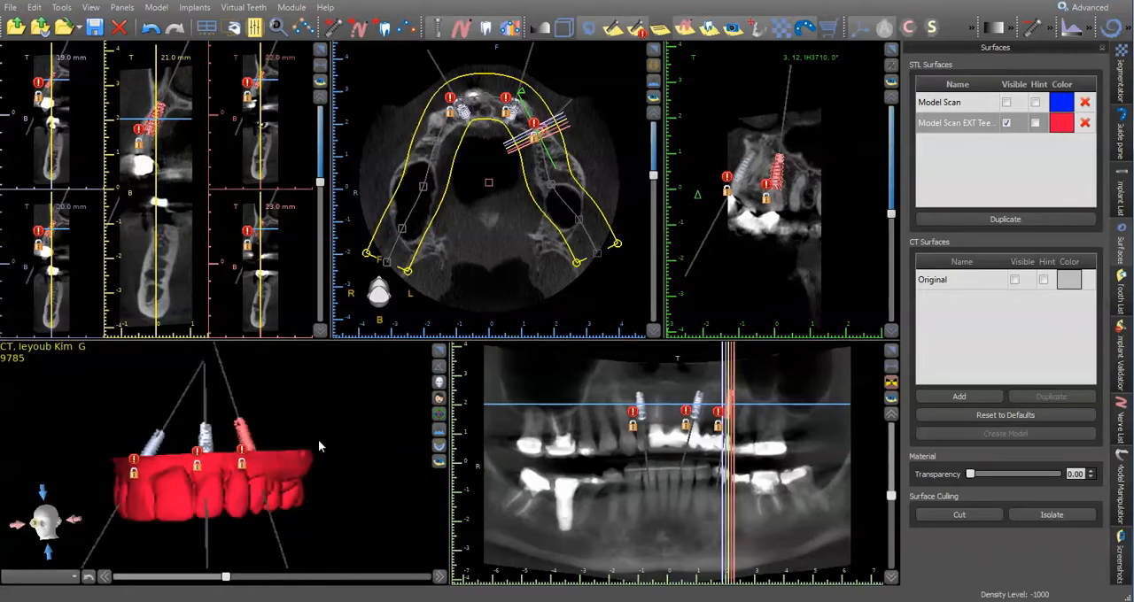
# - Inspect the enlarged cross-sections through implants 12, 10 and 7 to check how each sits in the bone
pyautogui.click(320, 49)
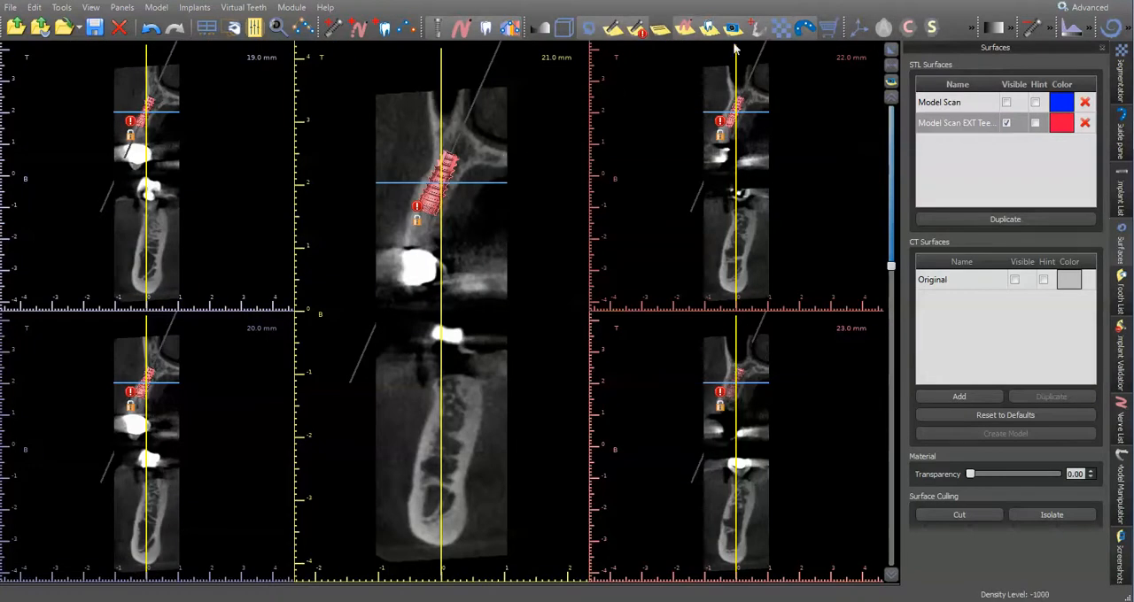
pyautogui.click(891, 51)
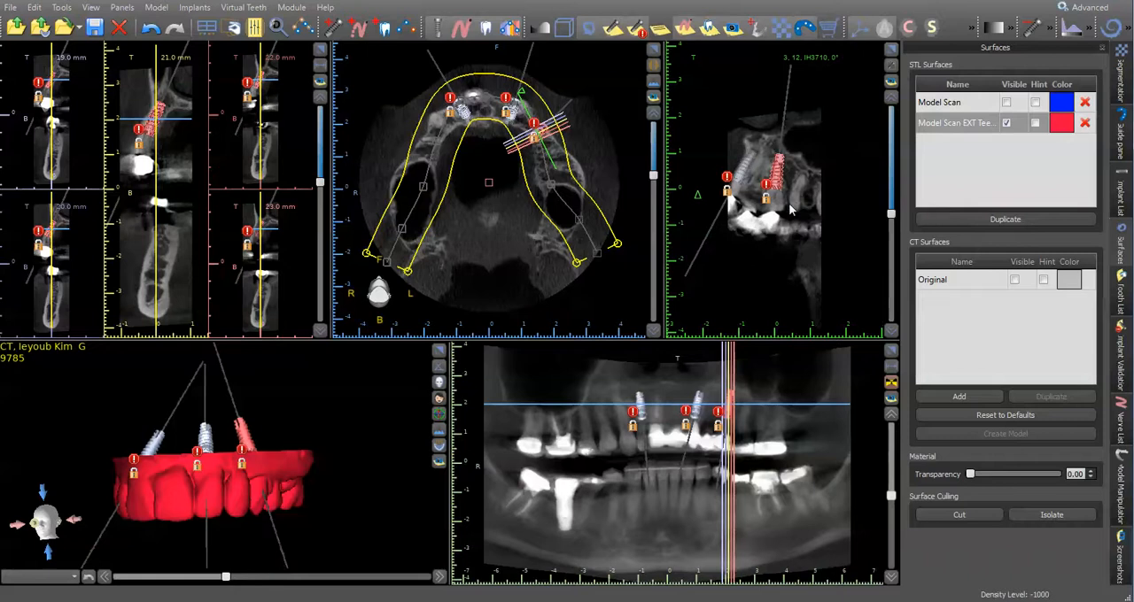
pyautogui.click(697, 401)
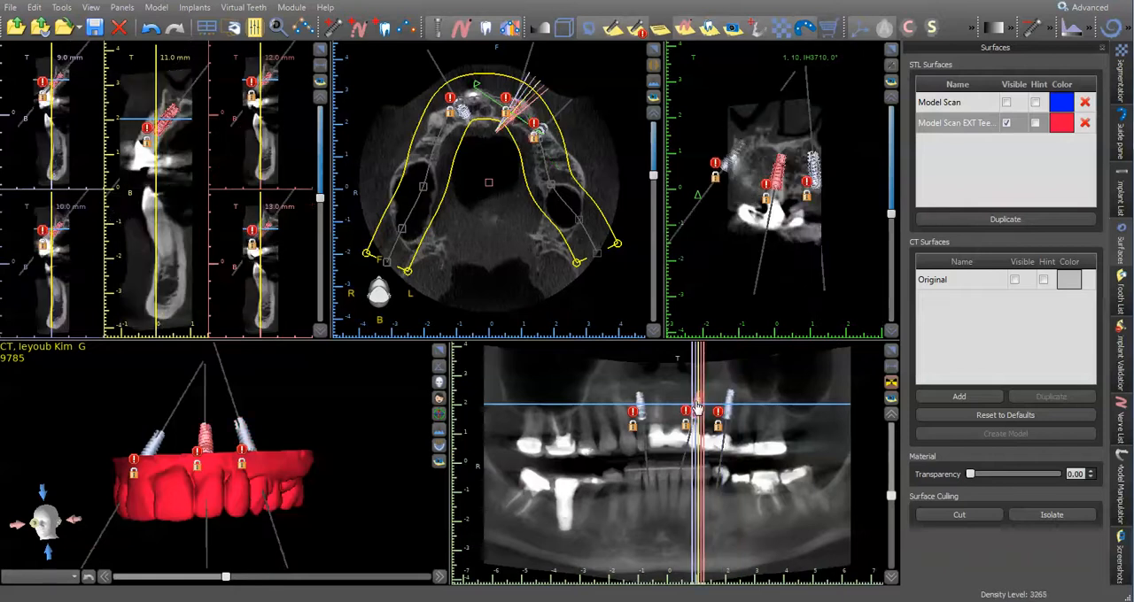
pyautogui.click(319, 50)
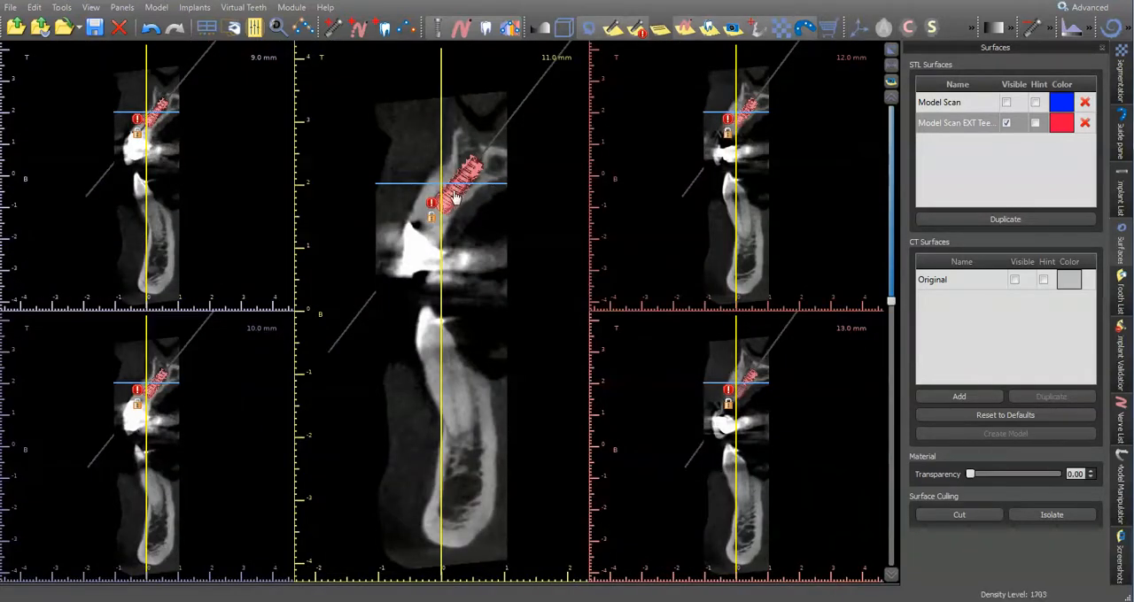
pyautogui.click(890, 50)
pyautogui.click(640, 412)
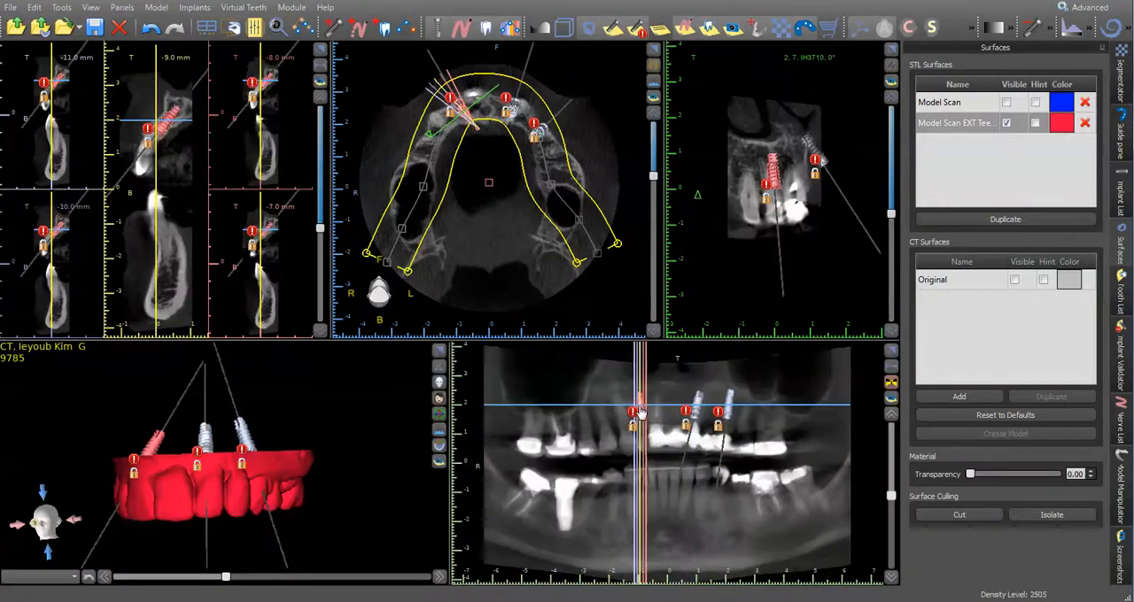
pyautogui.click(319, 49)
pyautogui.scroll(4, 492, 291)
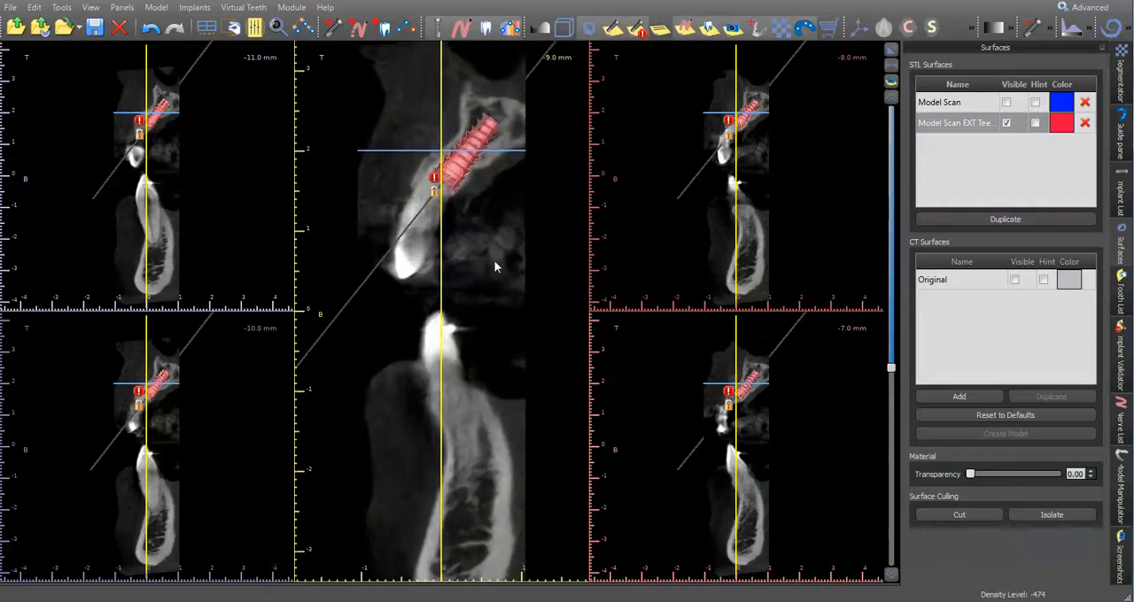
pyautogui.click(890, 49)
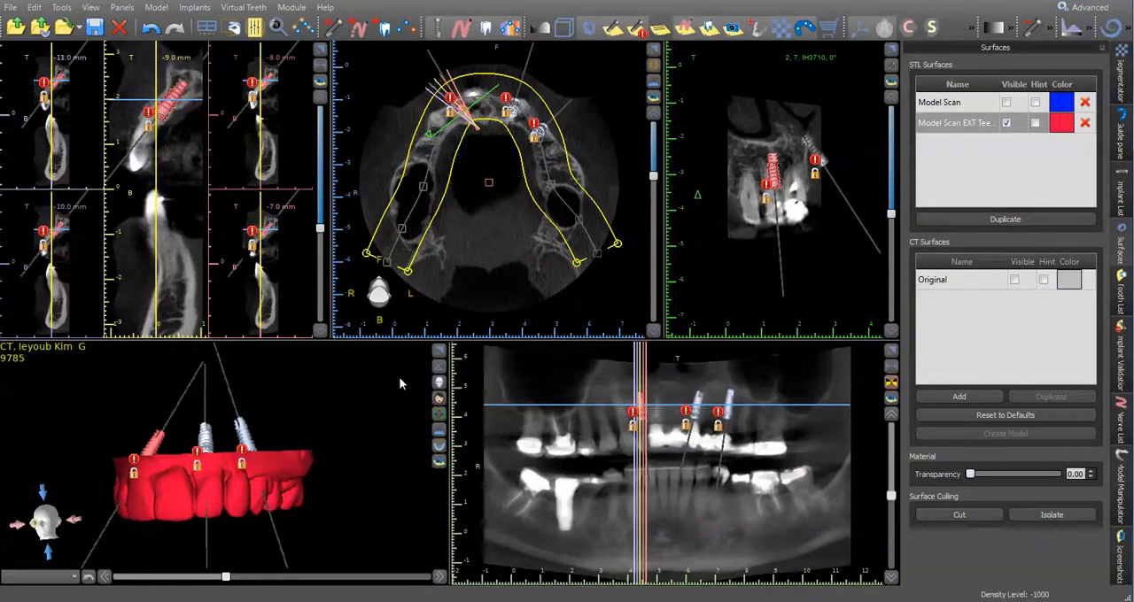
# - Show the Original CT surface around the teeth model, inspect it in an enlarged 3D view, and hide it again
pyautogui.moveTo(326, 489); pyautogui.dragTo(256, 500)
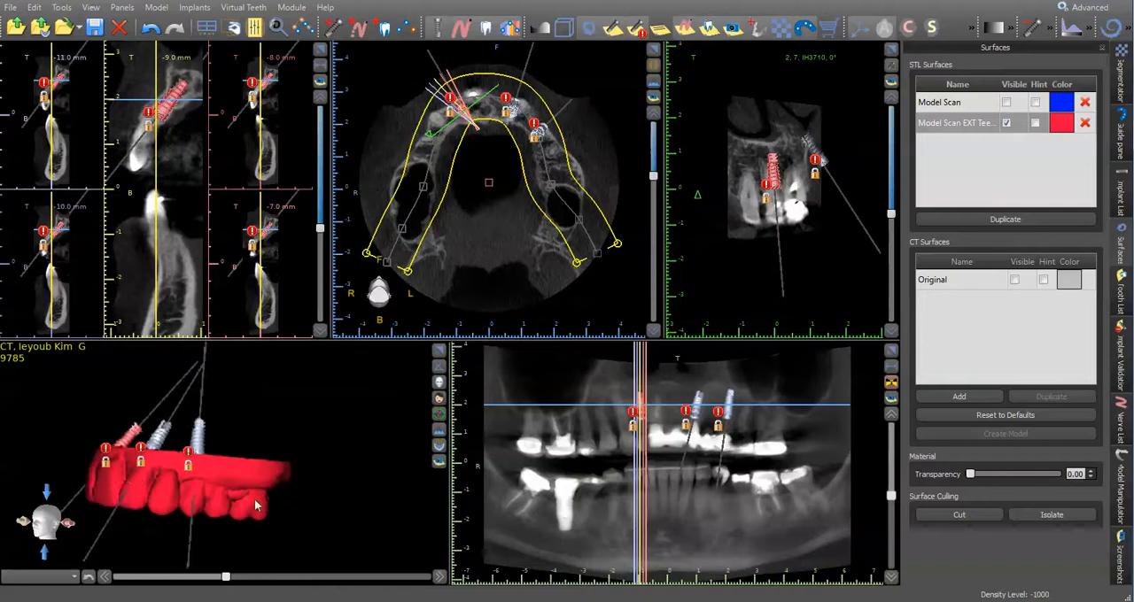
pyautogui.moveTo(125, 480); pyautogui.dragTo(263, 485)
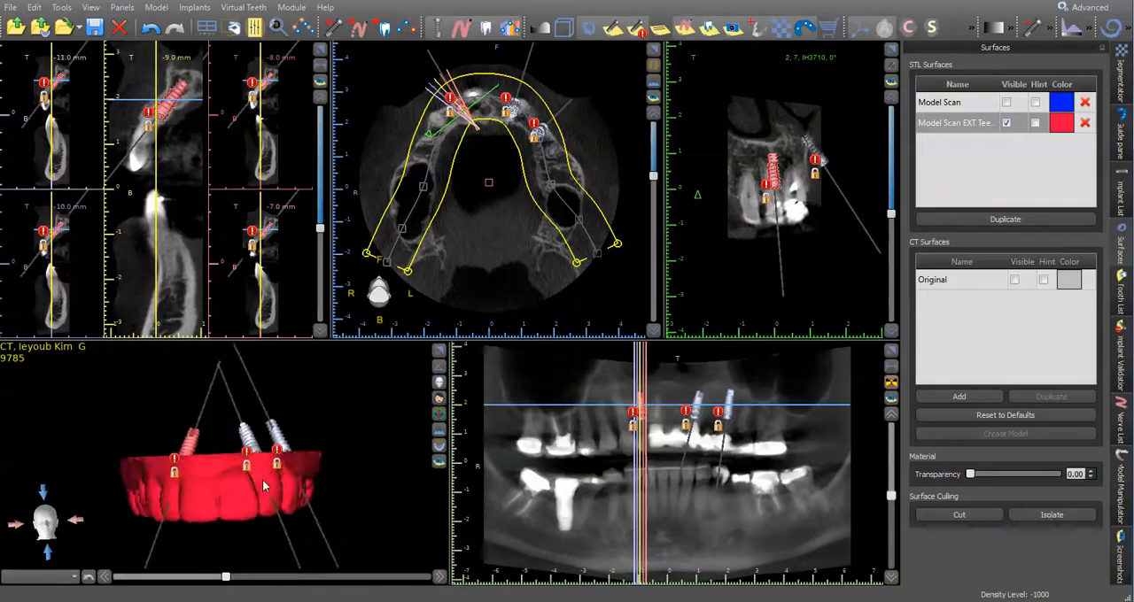
pyautogui.click(1015, 280)
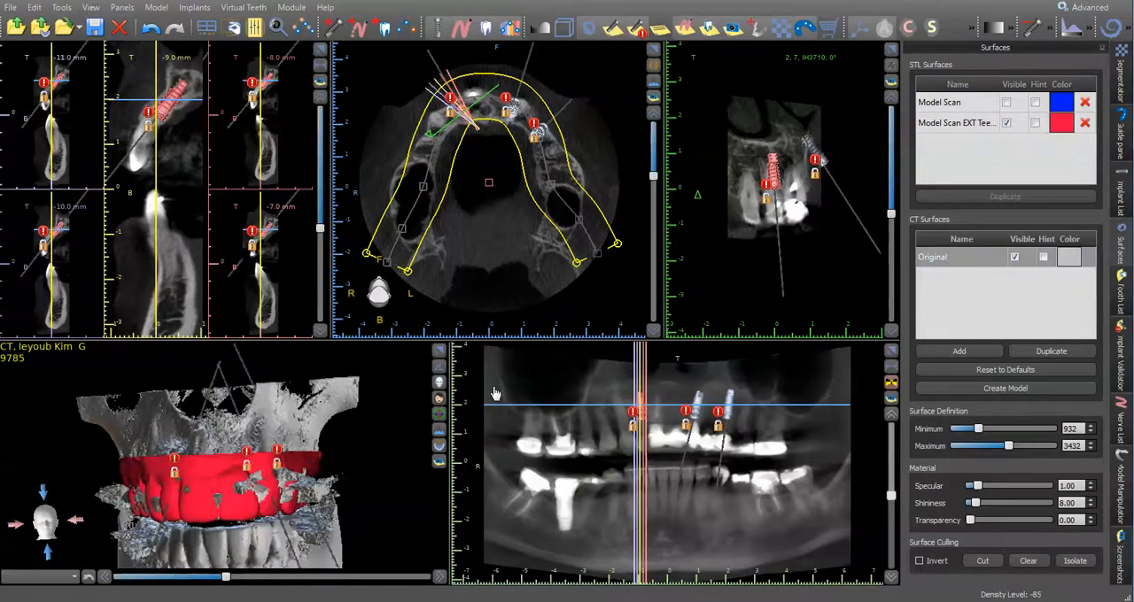
pyautogui.click(440, 351)
pyautogui.moveTo(665, 223); pyautogui.dragTo(593, 132)
pyautogui.click(1014, 256)
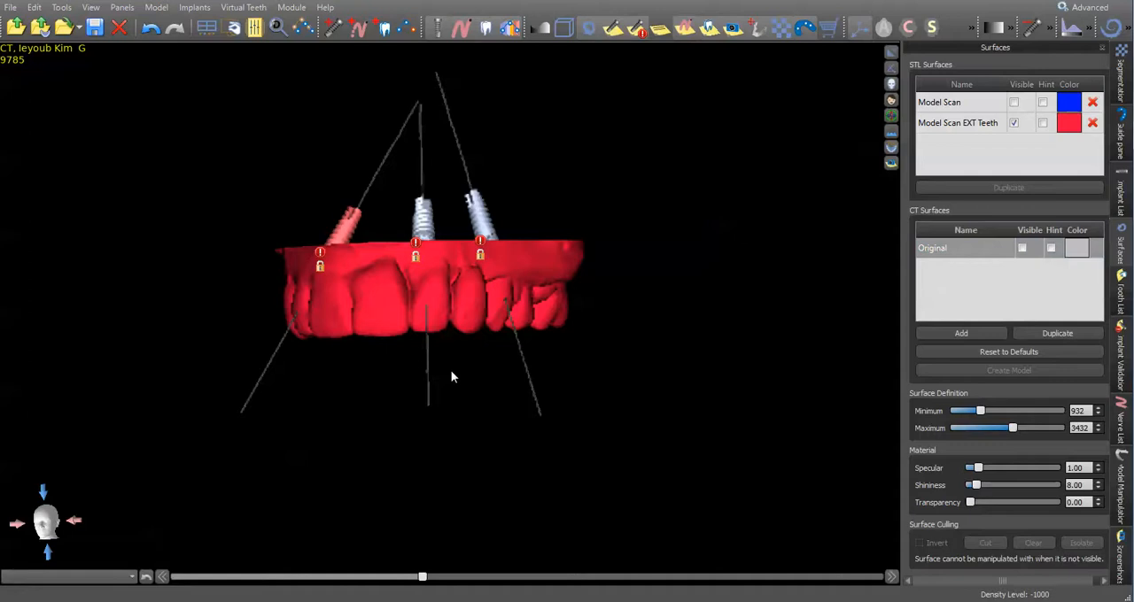
pyautogui.moveTo(342, 346); pyautogui.dragTo(369, 319)
# - Check the guide tubes of all three implants against the teeth model in 3D, hide them, and restore the multi-view layout
pyautogui.click(1121, 191)
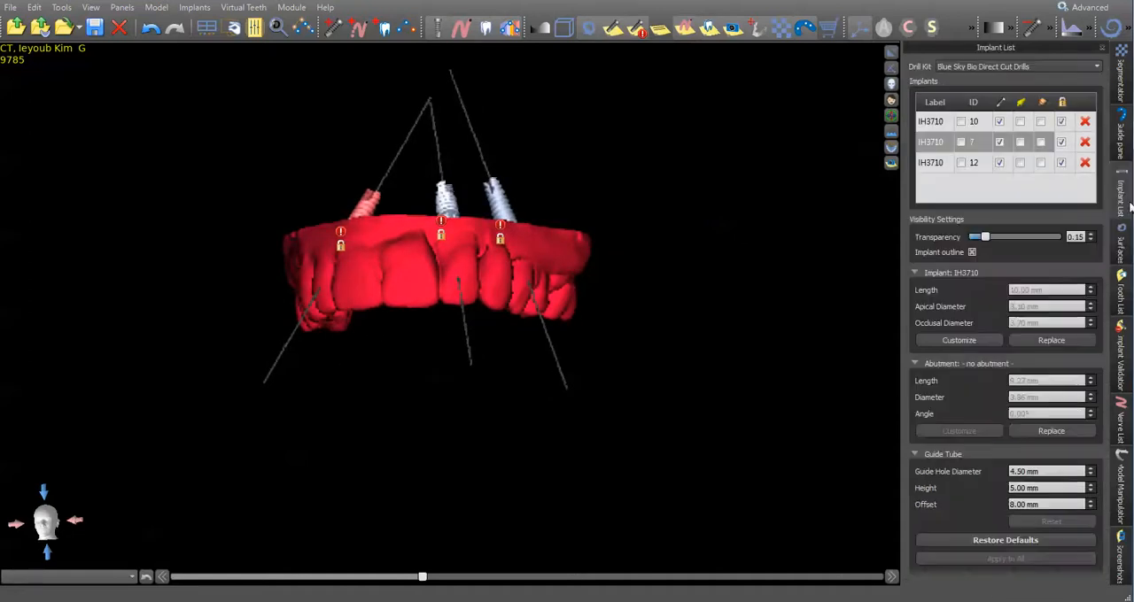
pyautogui.moveTo(601, 331); pyautogui.dragTo(540, 181)
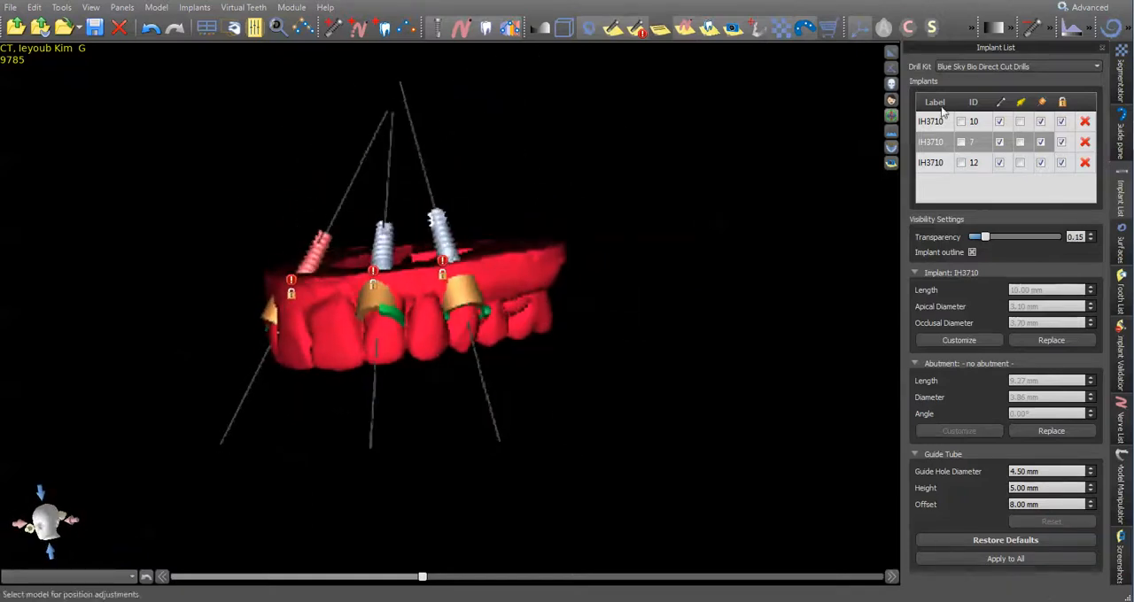
pyautogui.click(1043, 103)
pyautogui.click(891, 54)
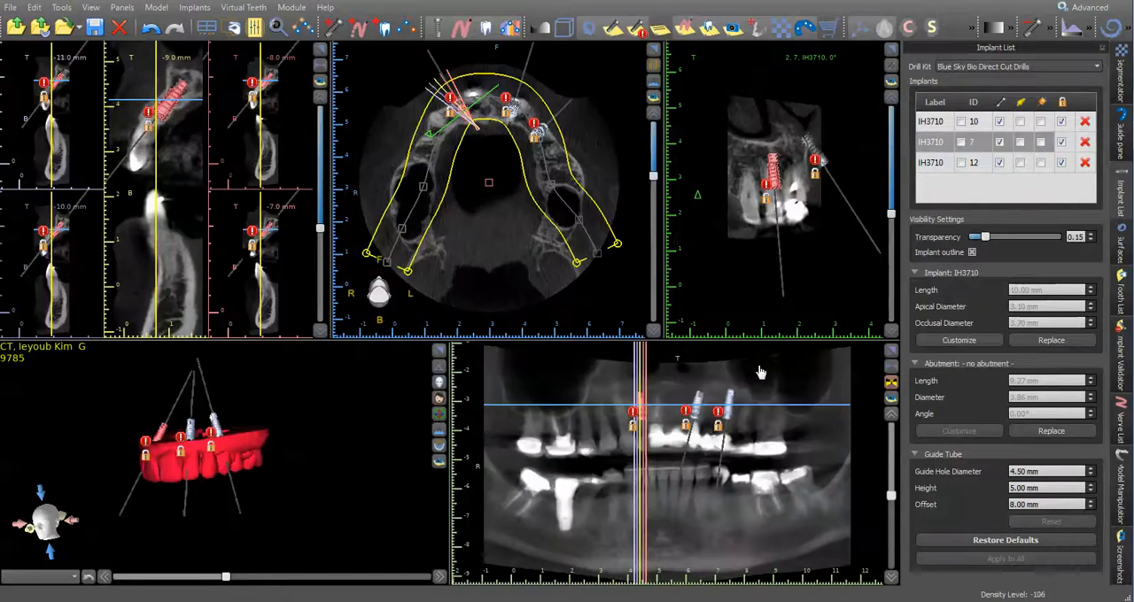
# - Check implant 7's guide tube in the enlarged cross-section, hide the tubes, and unlock all three implants
pyautogui.click(320, 50)
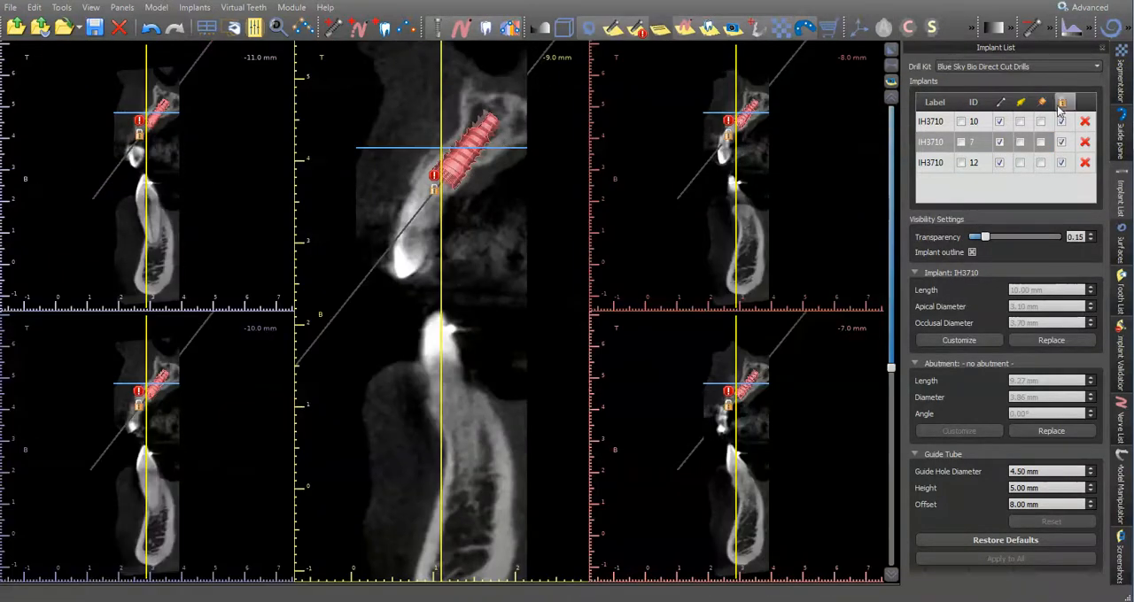
pyautogui.click(1041, 102)
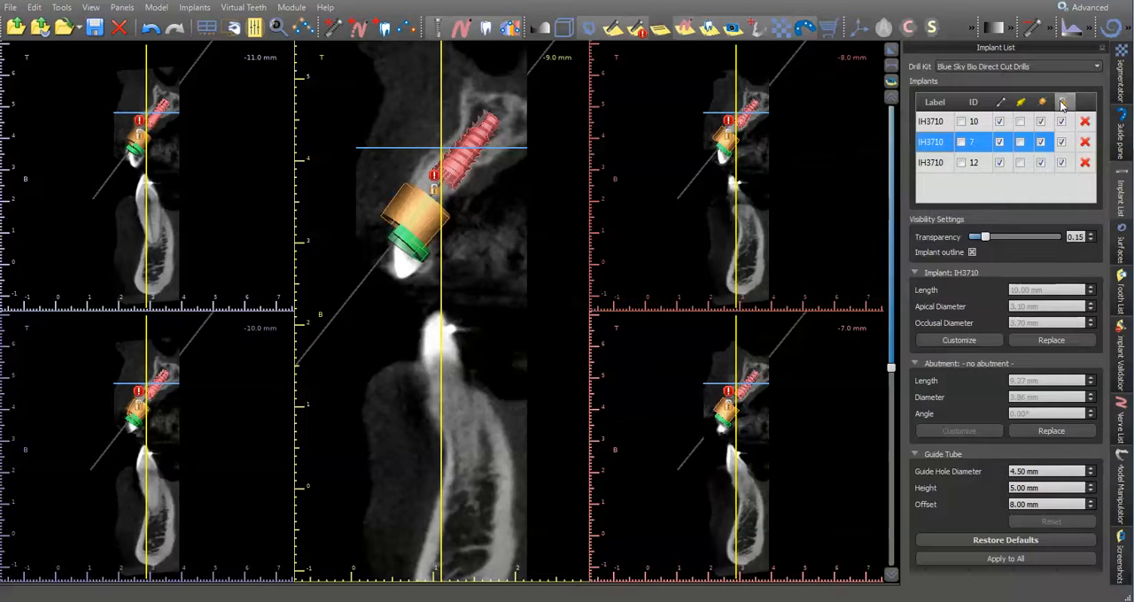
pyautogui.click(1041, 103)
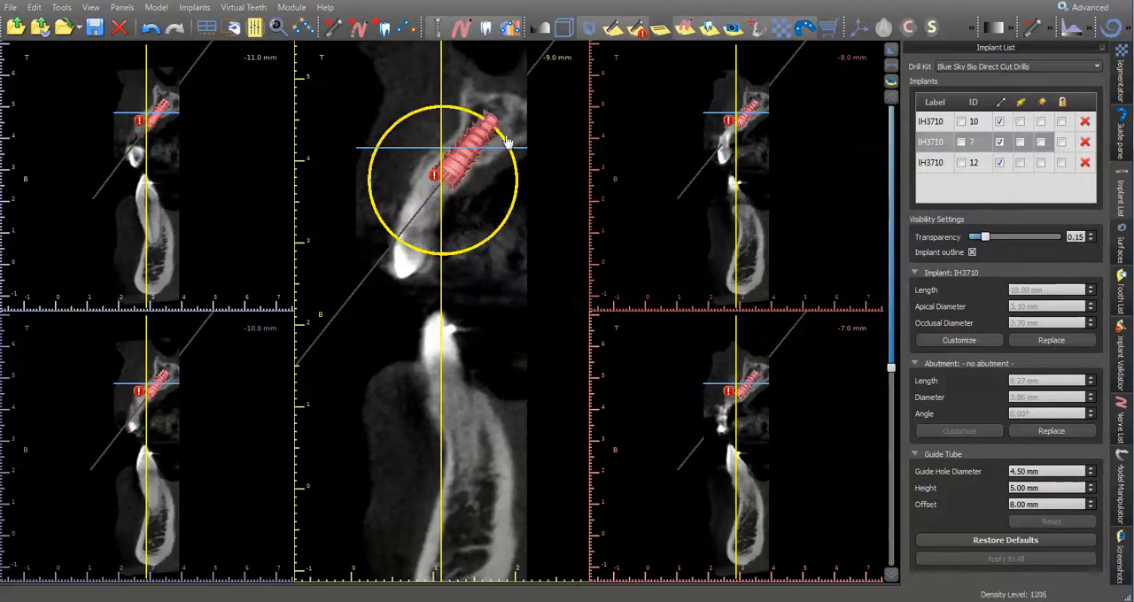
# - Rotate implant 7 slightly more upright in the cross-section and fine-tune its position within the bone
pyautogui.moveTo(506, 143); pyautogui.dragTo(505, 137)
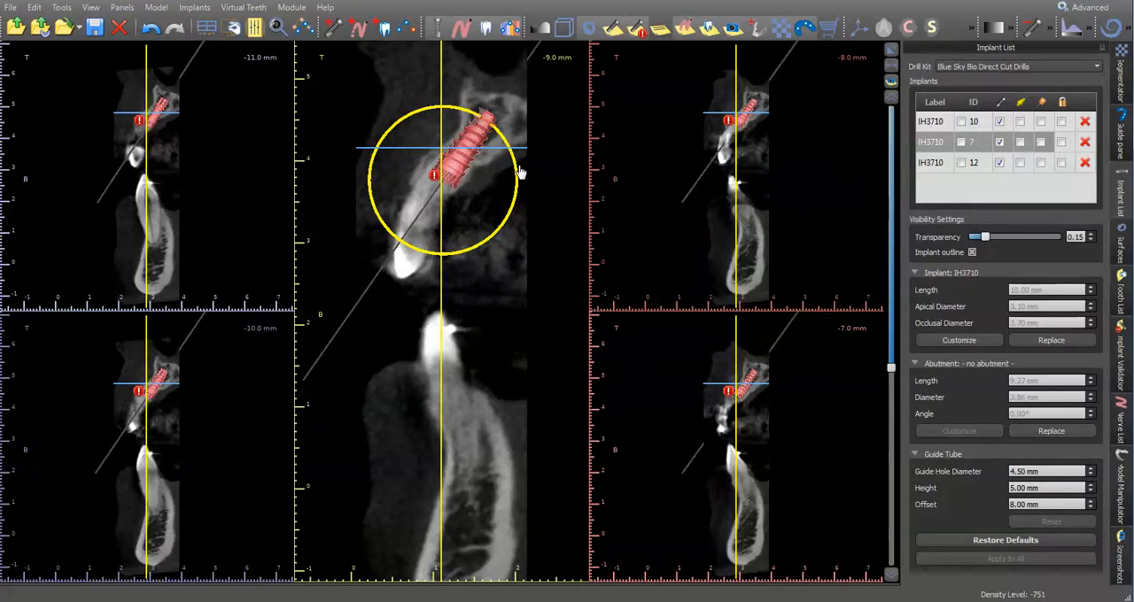
pyautogui.moveTo(516, 173); pyautogui.dragTo(519, 169)
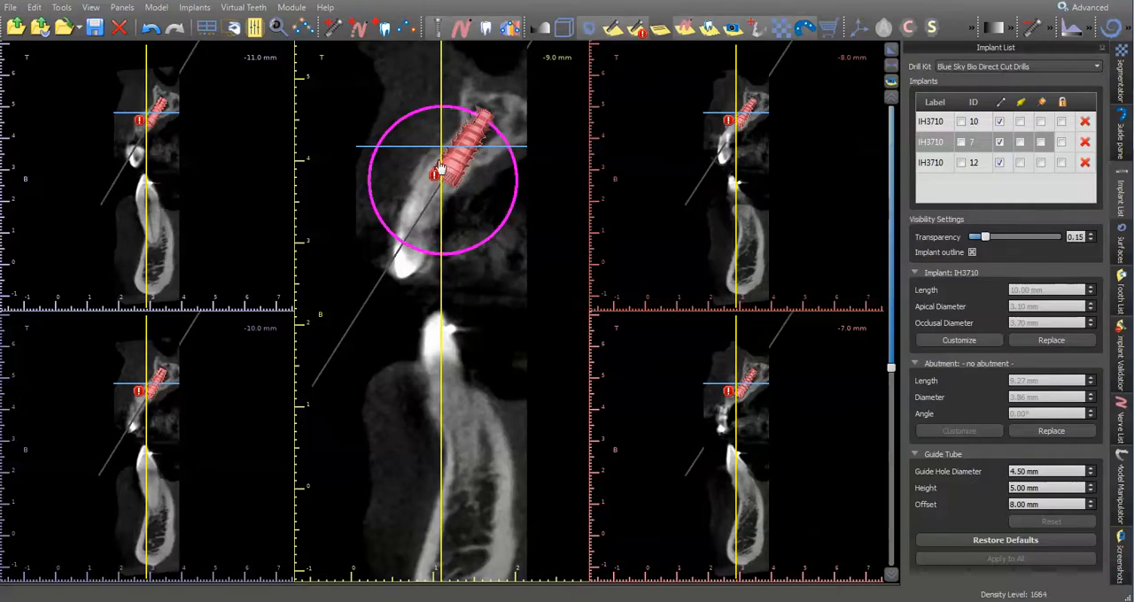
pyautogui.moveTo(444, 169); pyautogui.dragTo(446, 169)
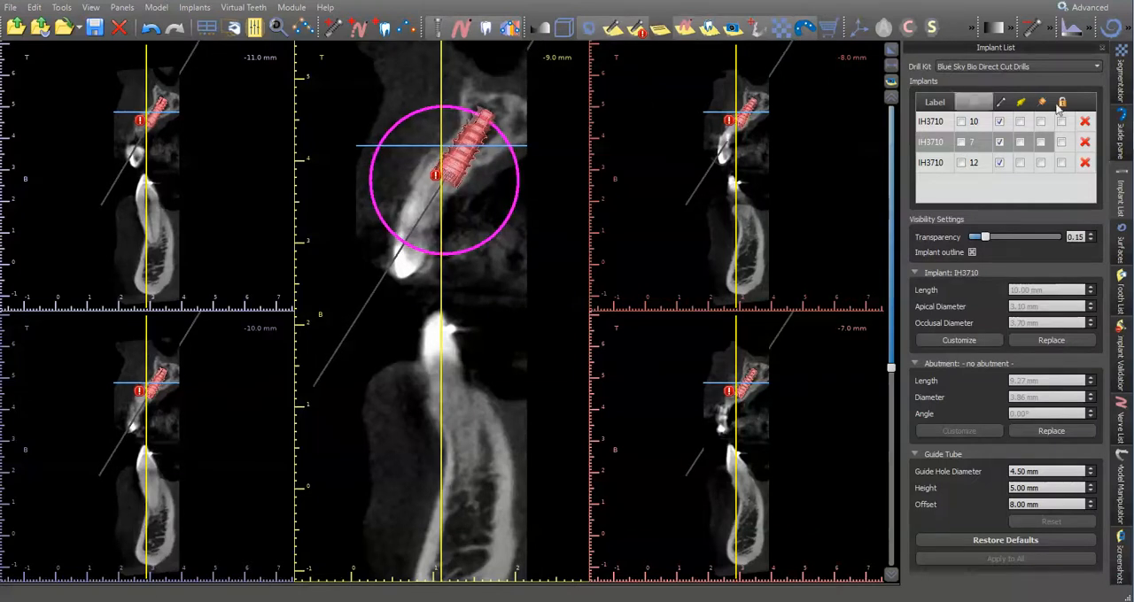
pyautogui.click(892, 55)
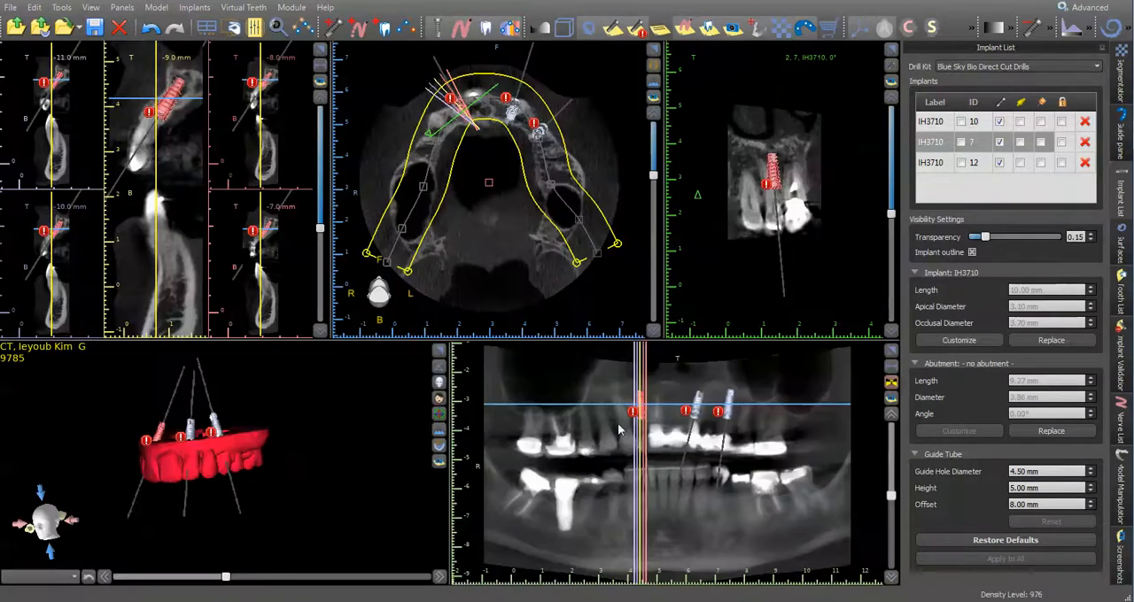
# - Tilt implant 10 more upright in the enlarged cross-section and reposition it within the bone
pyautogui.click(689, 412)
pyautogui.click(320, 51)
pyautogui.scroll(-1, 474, 150)
pyautogui.moveTo(502, 143); pyautogui.dragTo(497, 131)
pyautogui.moveTo(454, 166); pyautogui.dragTo(508, 148)
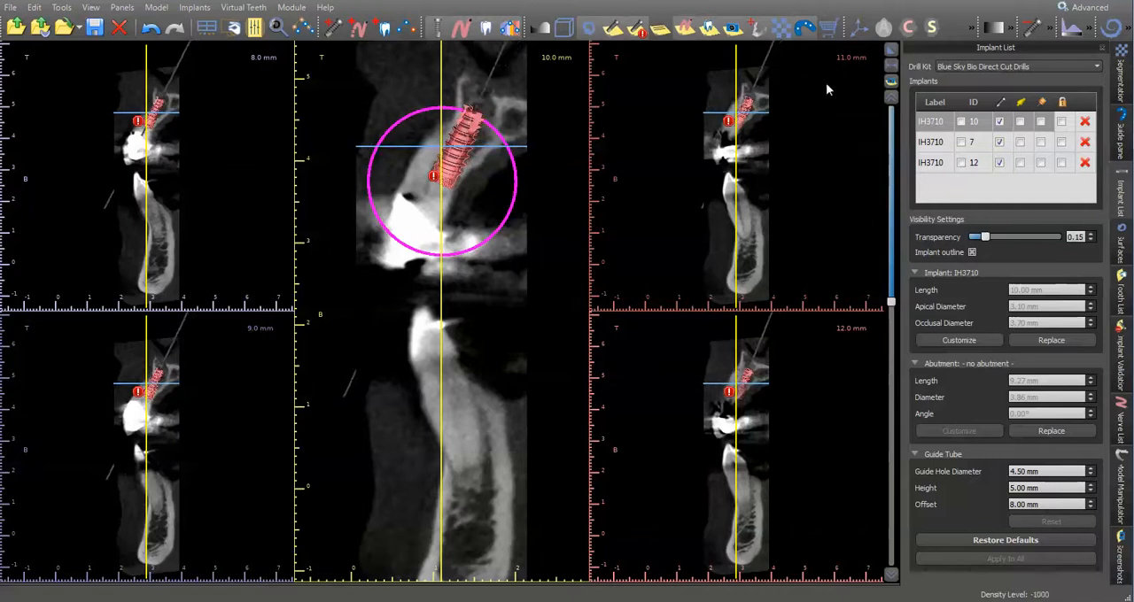
pyautogui.click(890, 50)
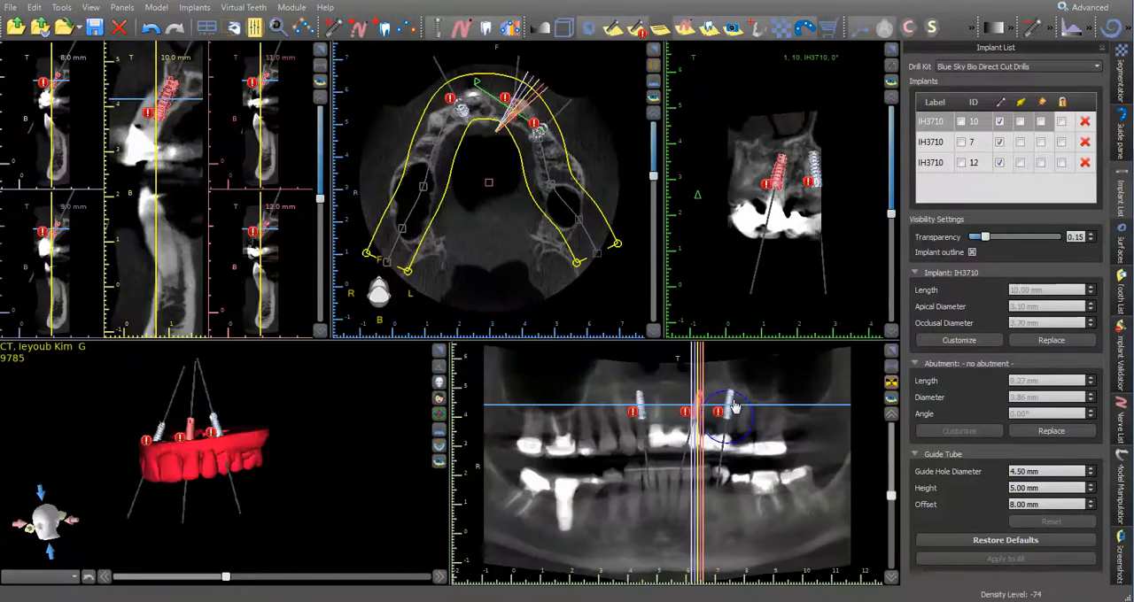
# - Adjust implant 12's placement slightly within the bone in the enlarged cross-section
pyautogui.click(731, 405)
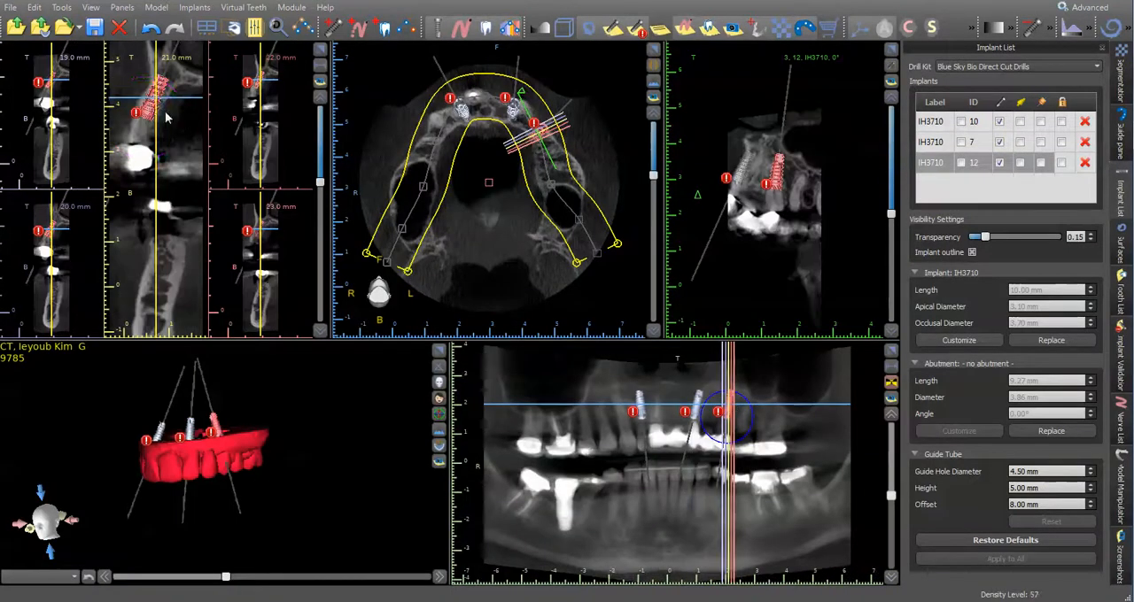
pyautogui.click(320, 50)
pyautogui.moveTo(439, 151); pyautogui.dragTo(443, 156)
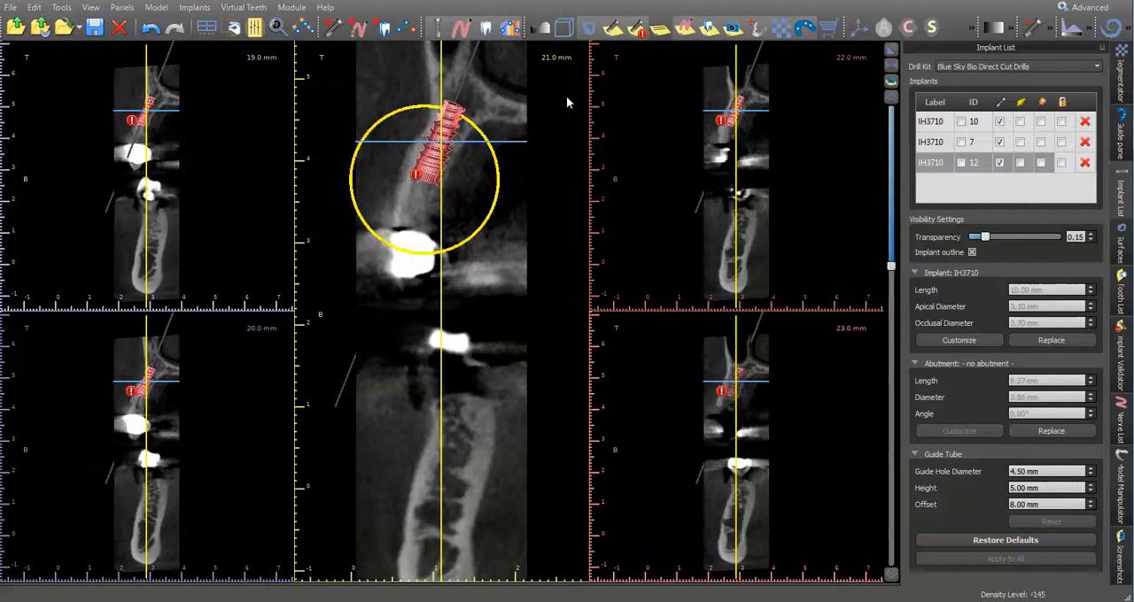
pyautogui.click(891, 51)
# - Change the drill kit to Custom Kit and select implant 7 in the implant list
pyautogui.click(1043, 103)
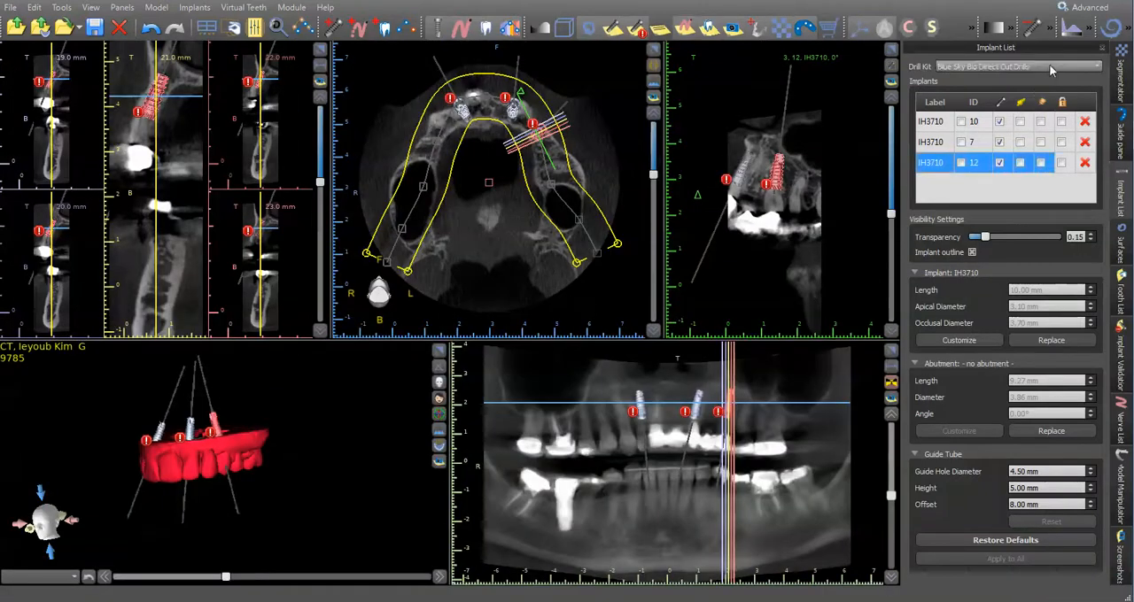
pyautogui.click(1052, 70)
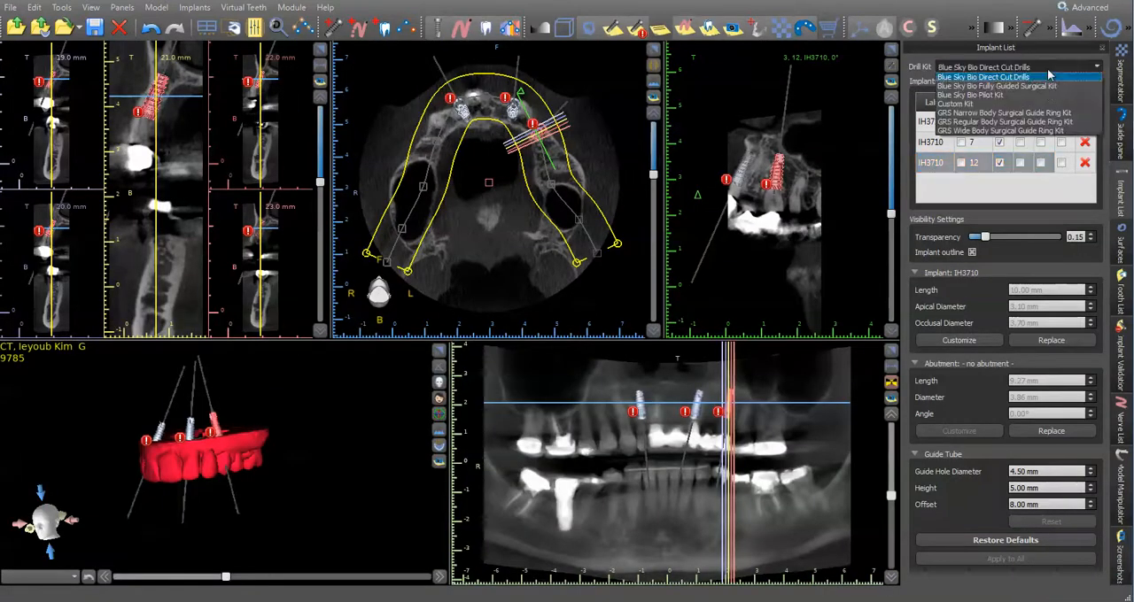
pyautogui.click(1034, 105)
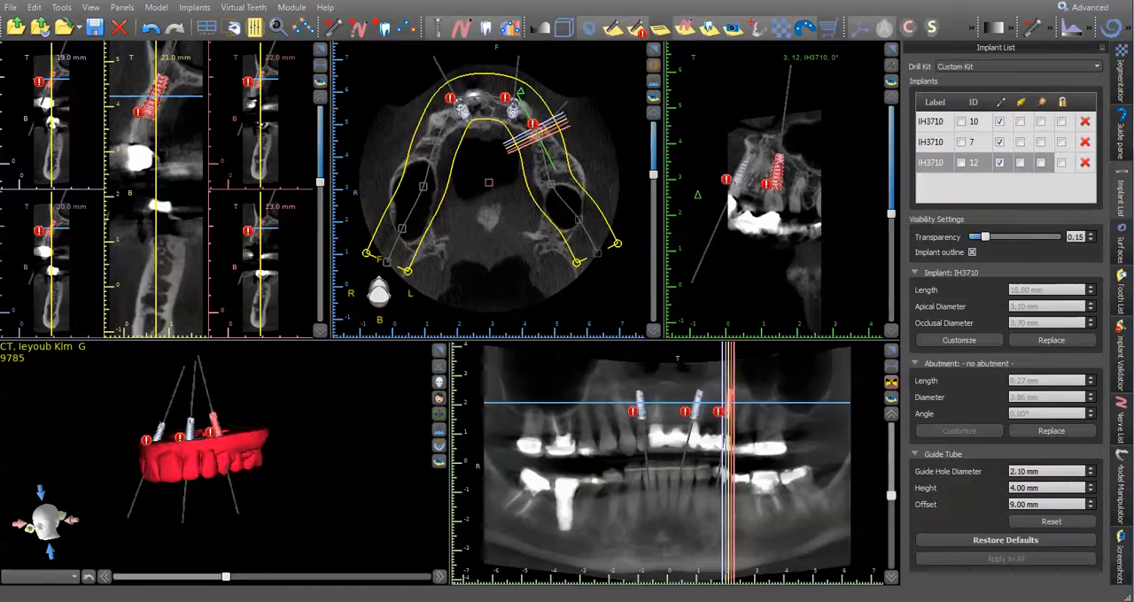
pyautogui.click(982, 145)
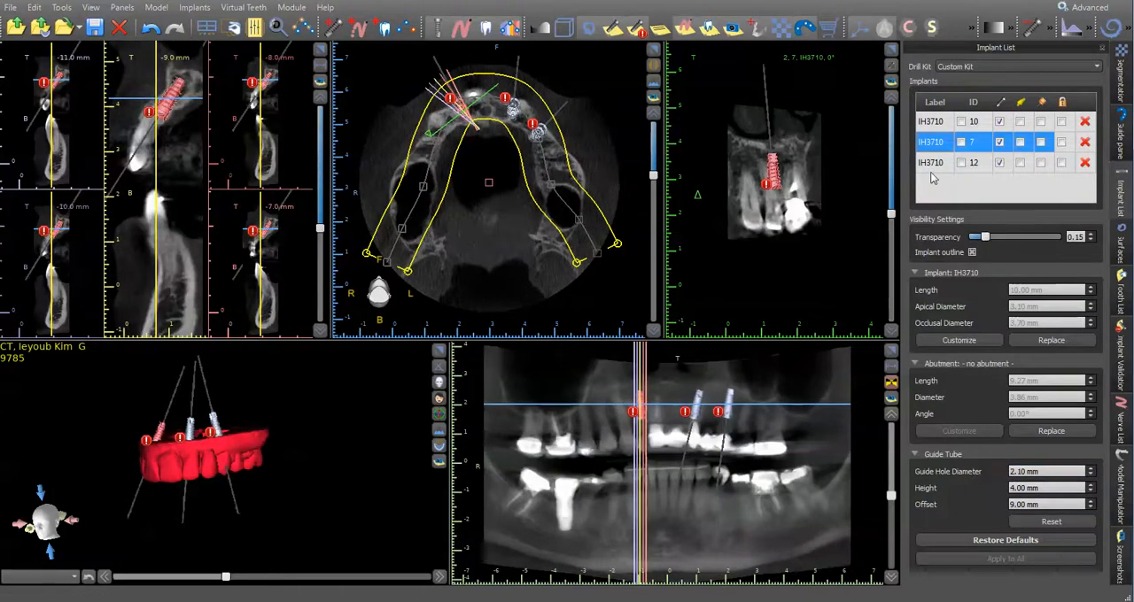
# - Show the guide tubes on all three implants, check them in the enlarged 3D view, and lock every implant
pyautogui.click(942, 124)
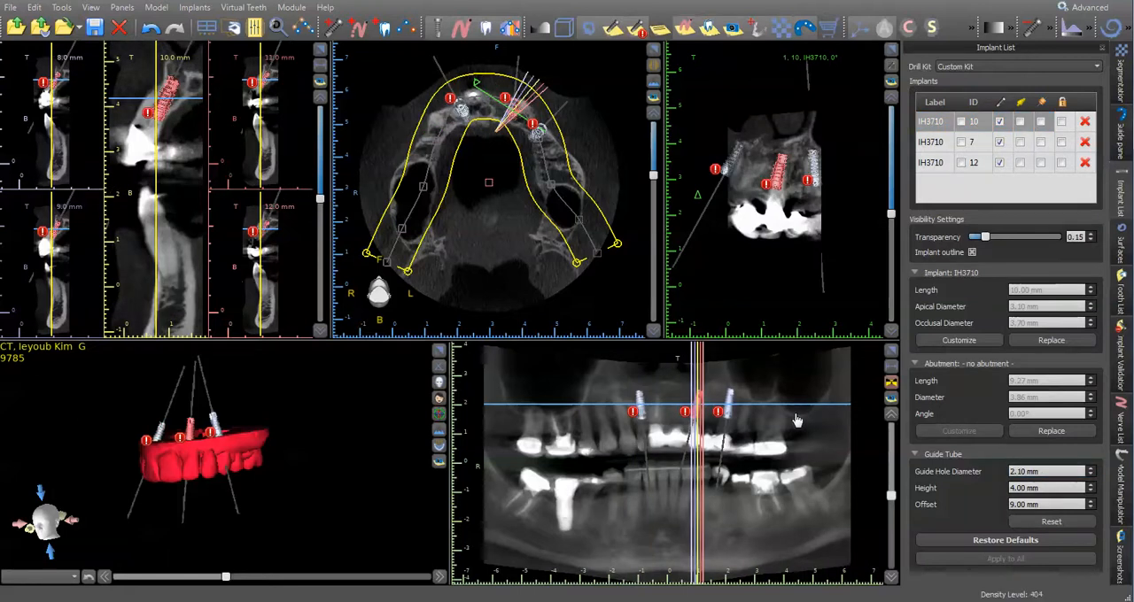
pyautogui.click(1043, 102)
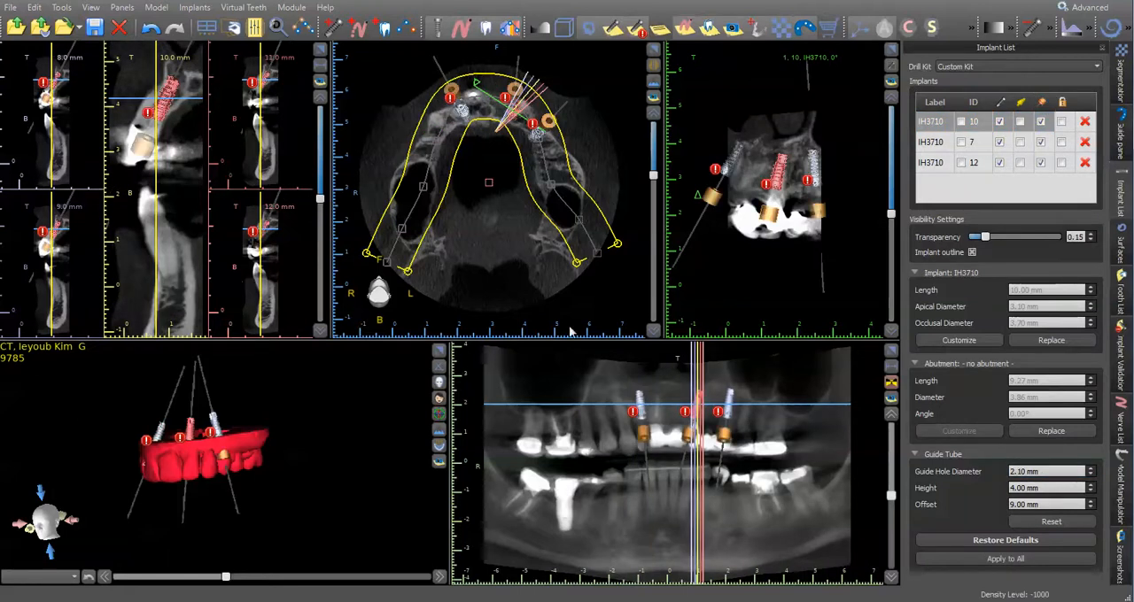
pyautogui.click(439, 351)
pyautogui.moveTo(361, 391); pyautogui.dragTo(553, 248)
pyautogui.click(549, 246)
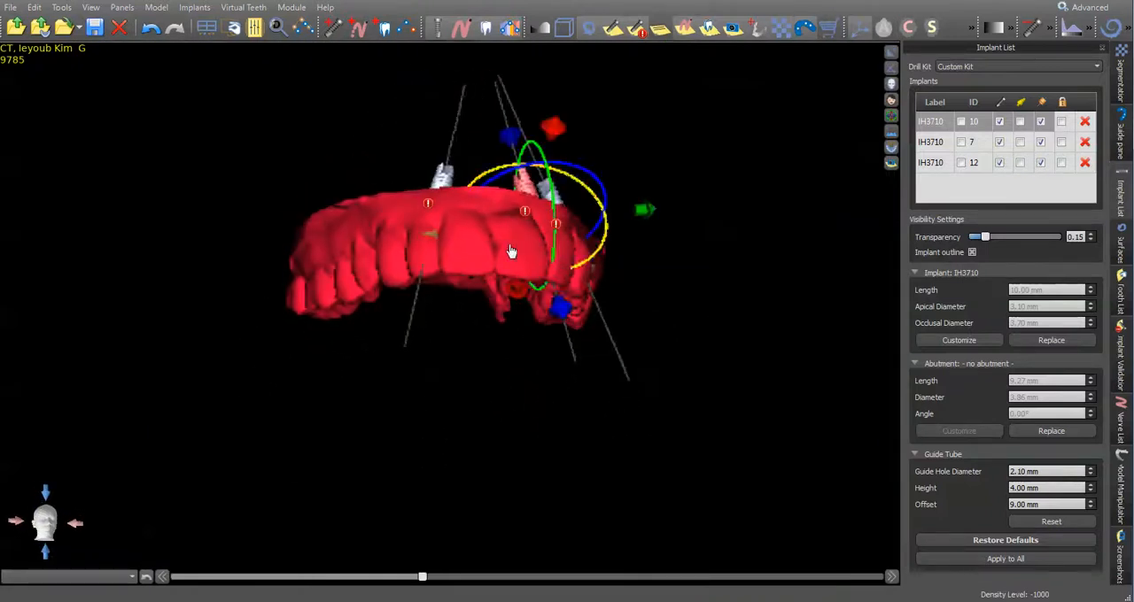
pyautogui.moveTo(734, 144); pyautogui.dragTo(635, 174)
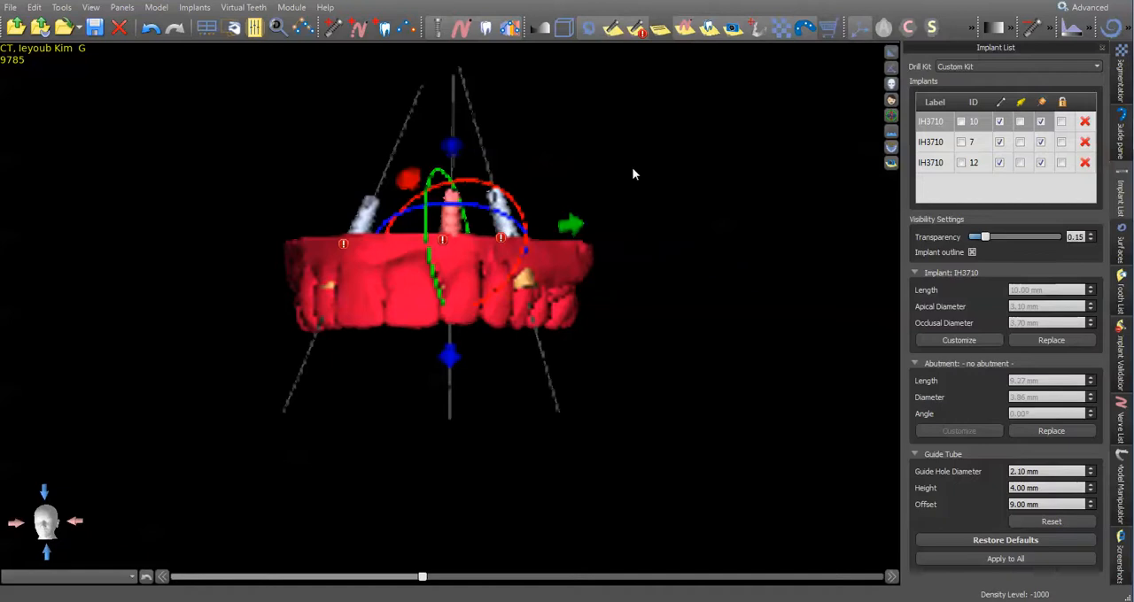
pyautogui.click(1061, 104)
# - Examine the locked implants and their guide tubes against the red tooth model from several sides in 3D
pyautogui.moveTo(390, 294); pyautogui.dragTo(463, 331)
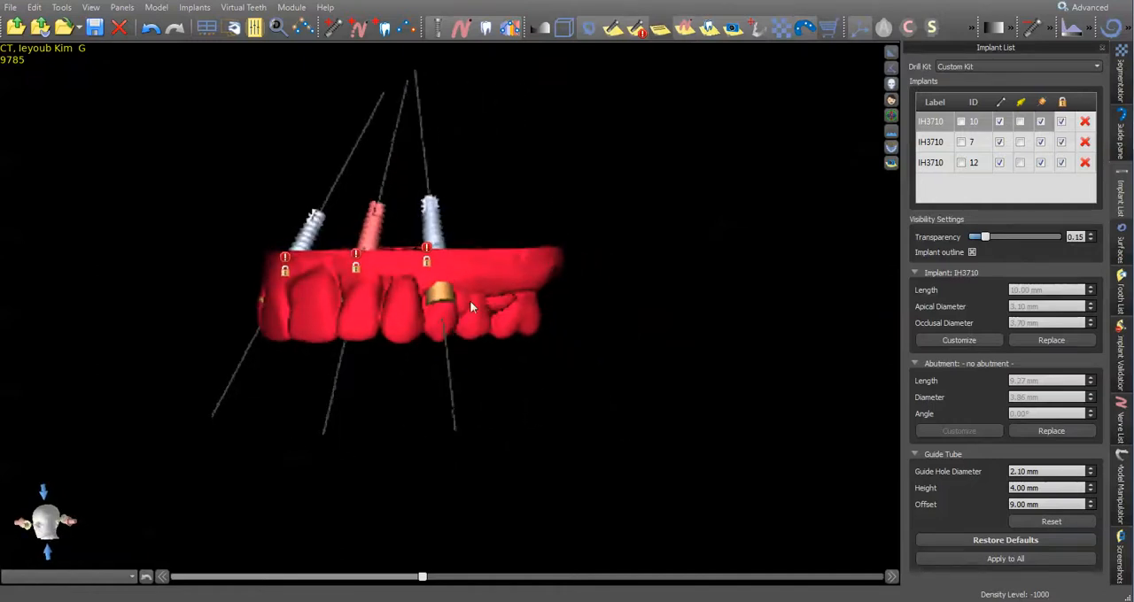
pyautogui.moveTo(466, 304); pyautogui.dragTo(381, 241)
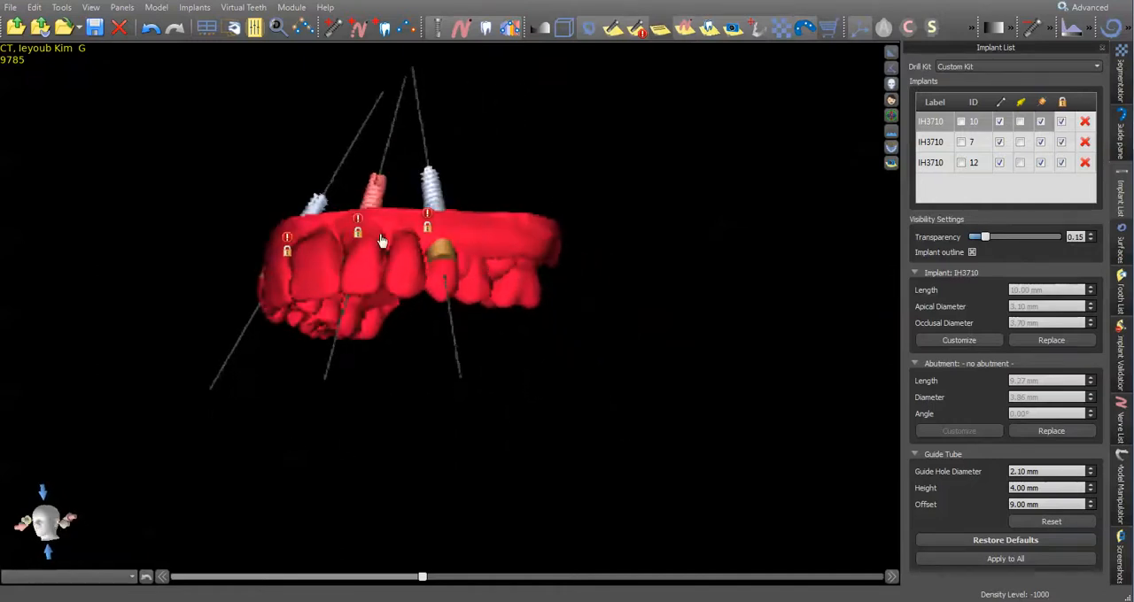
pyautogui.moveTo(177, 248); pyautogui.dragTo(461, 270)
pyautogui.moveTo(479, 281); pyautogui.dragTo(444, 279)
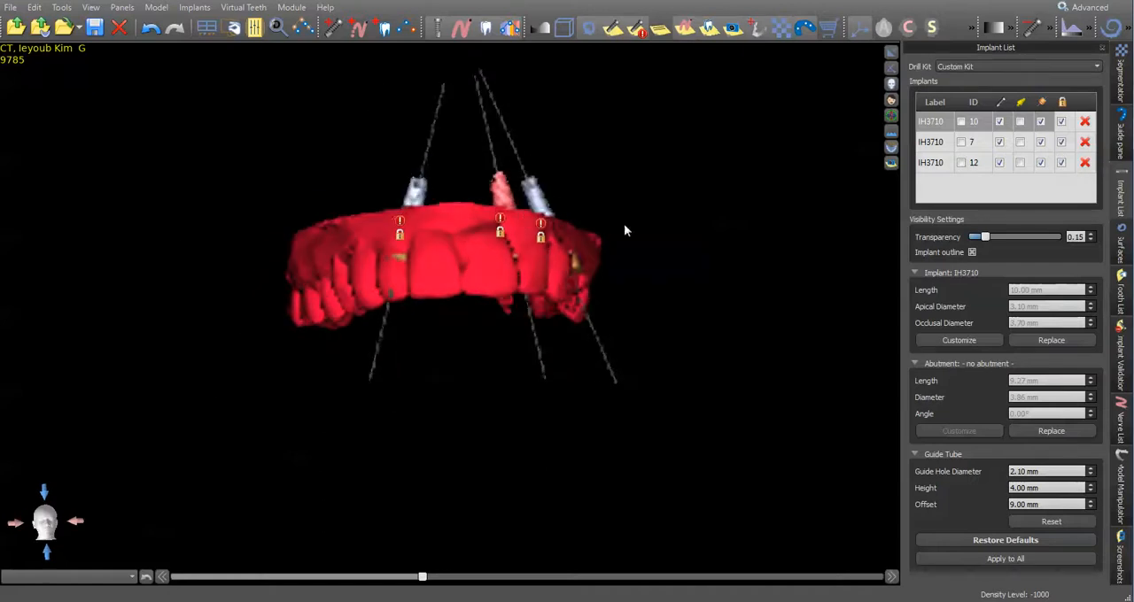
pyautogui.moveTo(641, 223); pyautogui.dragTo(406, 300)
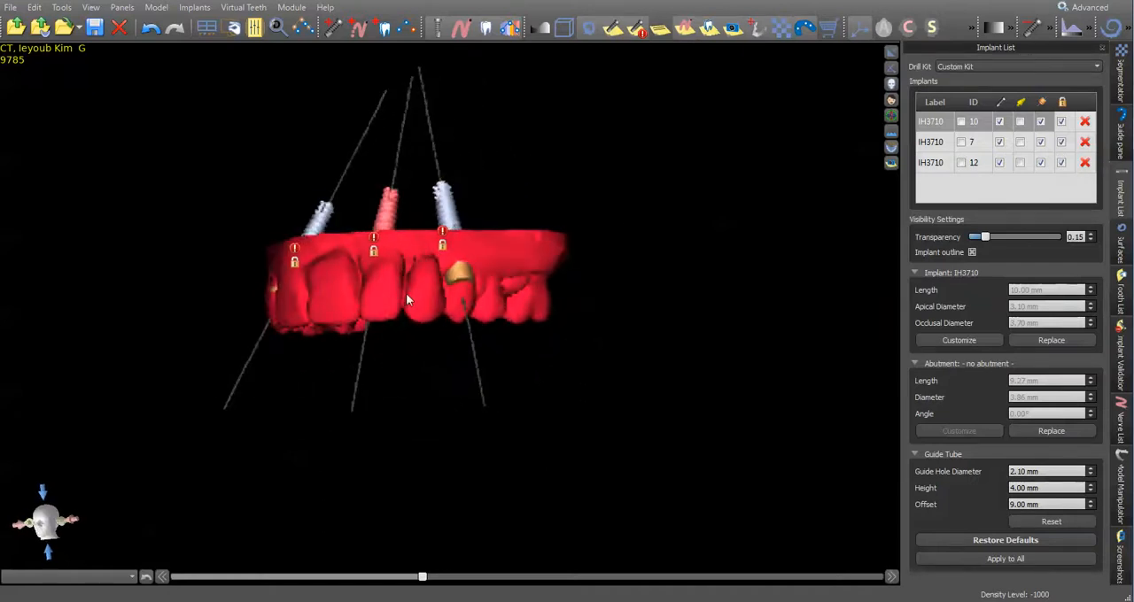
pyautogui.moveTo(667, 232); pyautogui.dragTo(446, 291)
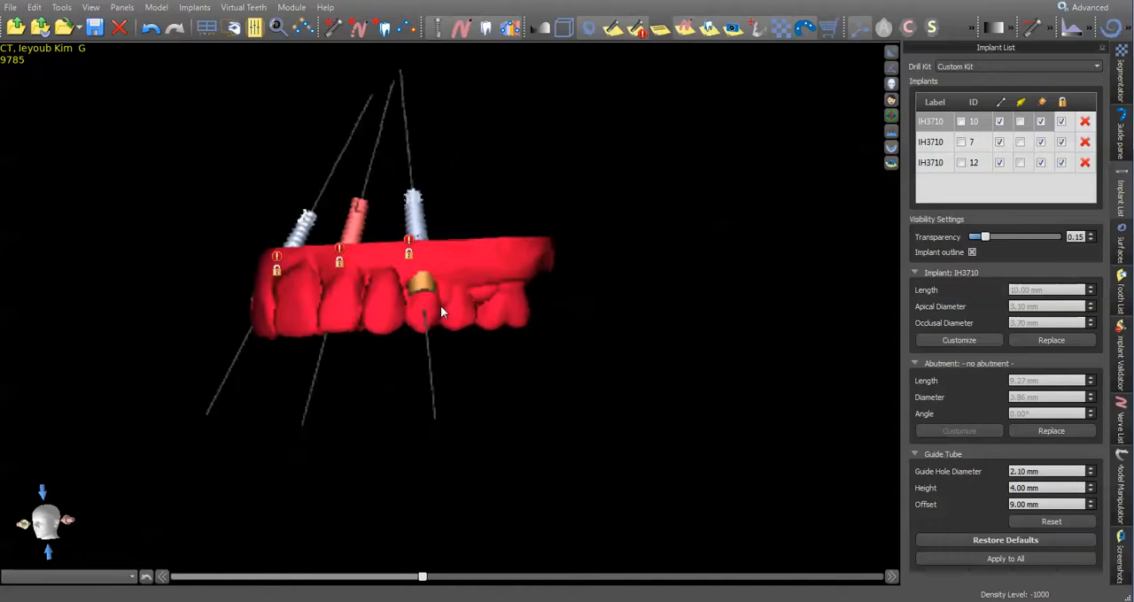
pyautogui.moveTo(311, 332); pyautogui.dragTo(511, 312)
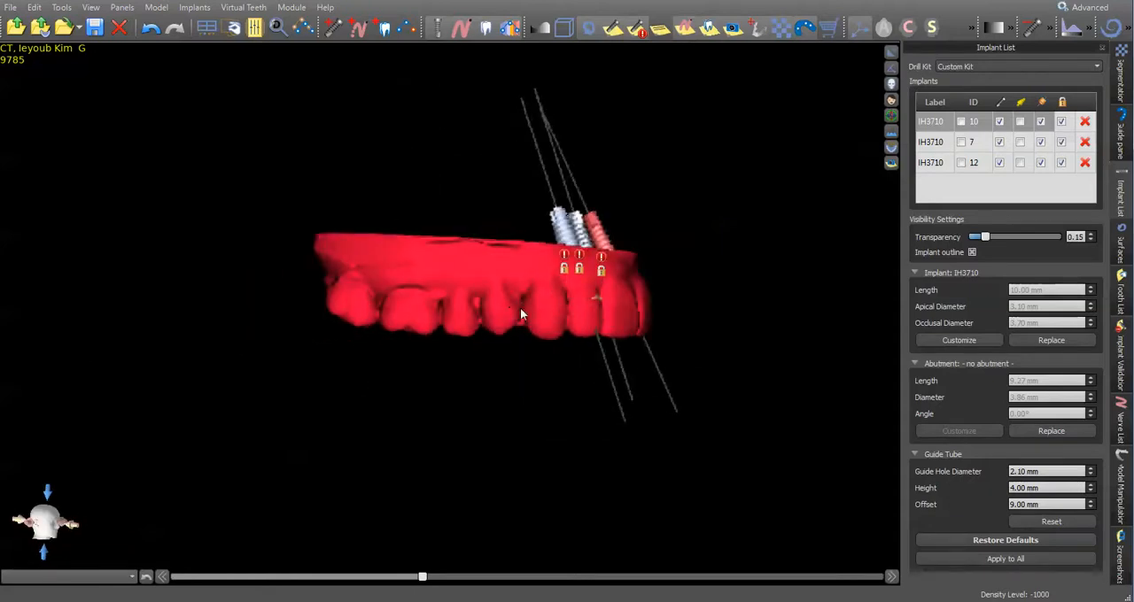
pyautogui.moveTo(713, 273); pyautogui.dragTo(762, 310)
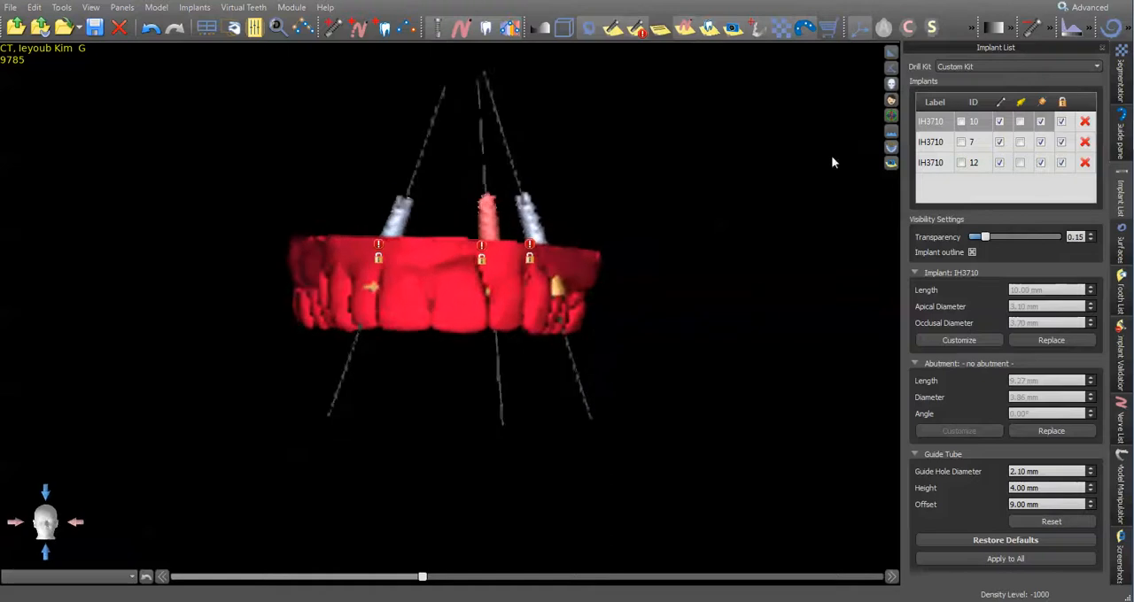
pyautogui.click(891, 53)
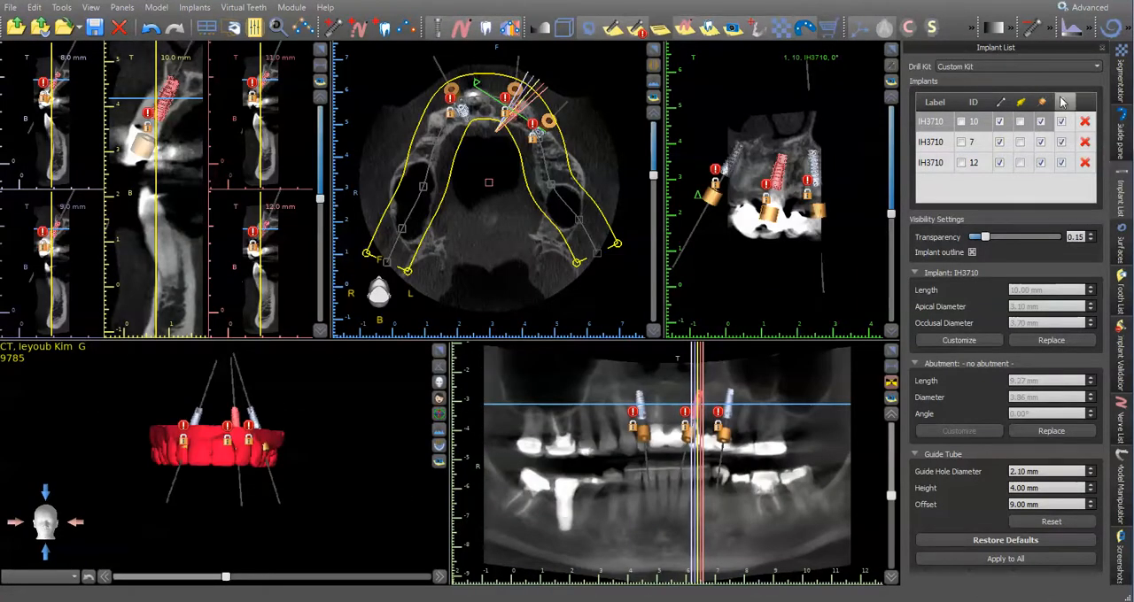
# - Display the Model Scan surface over the extracted-teeth model in the enlarged 3D view for comparison, and hide it again
pyautogui.click(1121, 238)
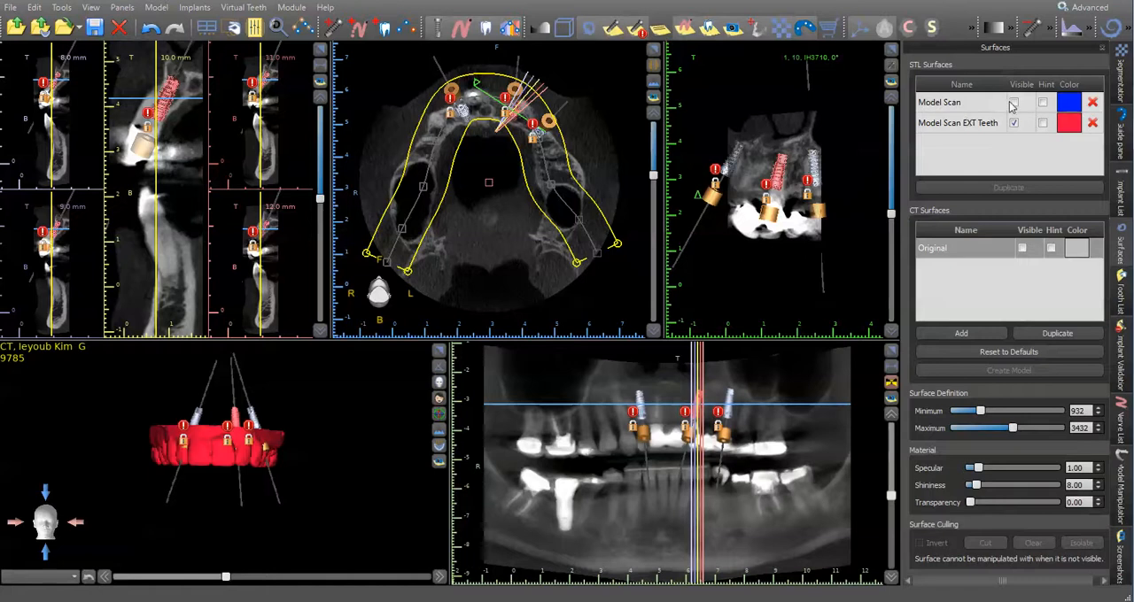
pyautogui.click(1015, 103)
pyautogui.click(440, 350)
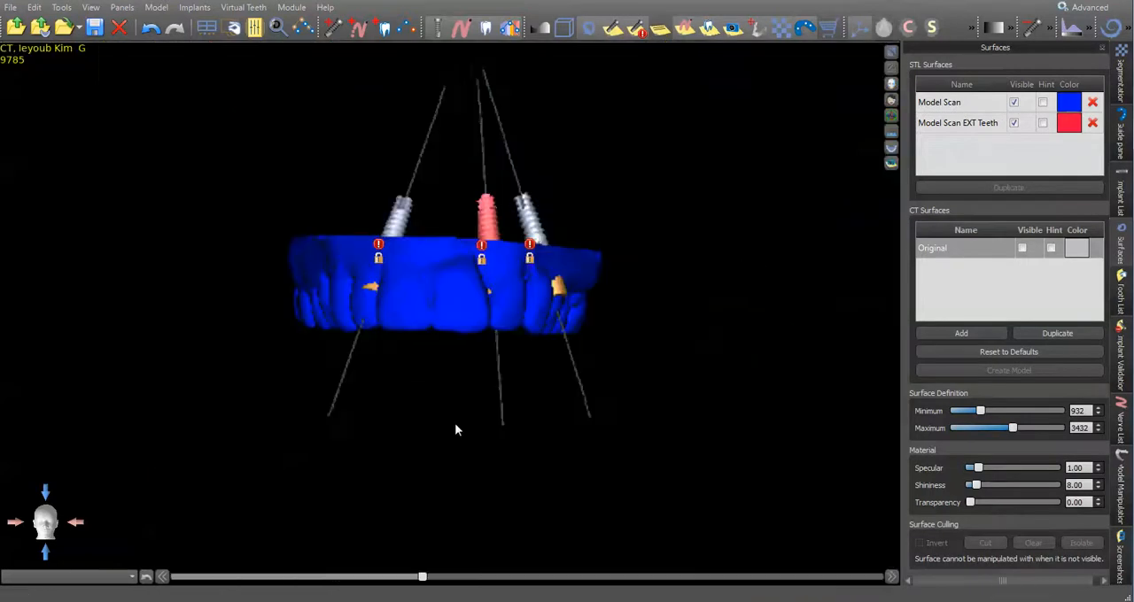
pyautogui.moveTo(468, 425); pyautogui.dragTo(672, 264)
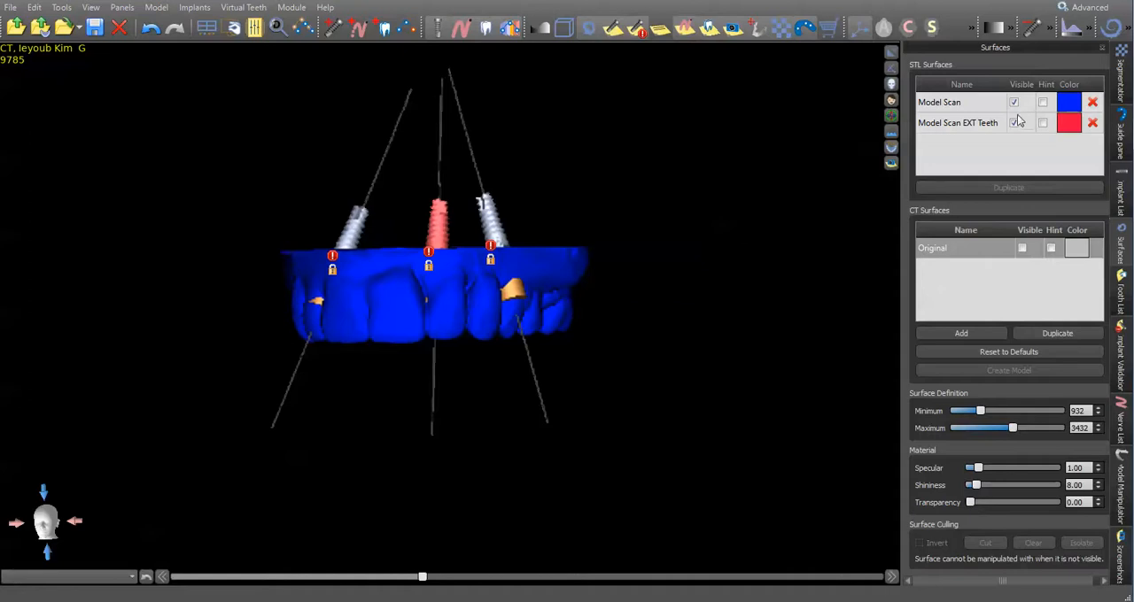
pyautogui.click(984, 100)
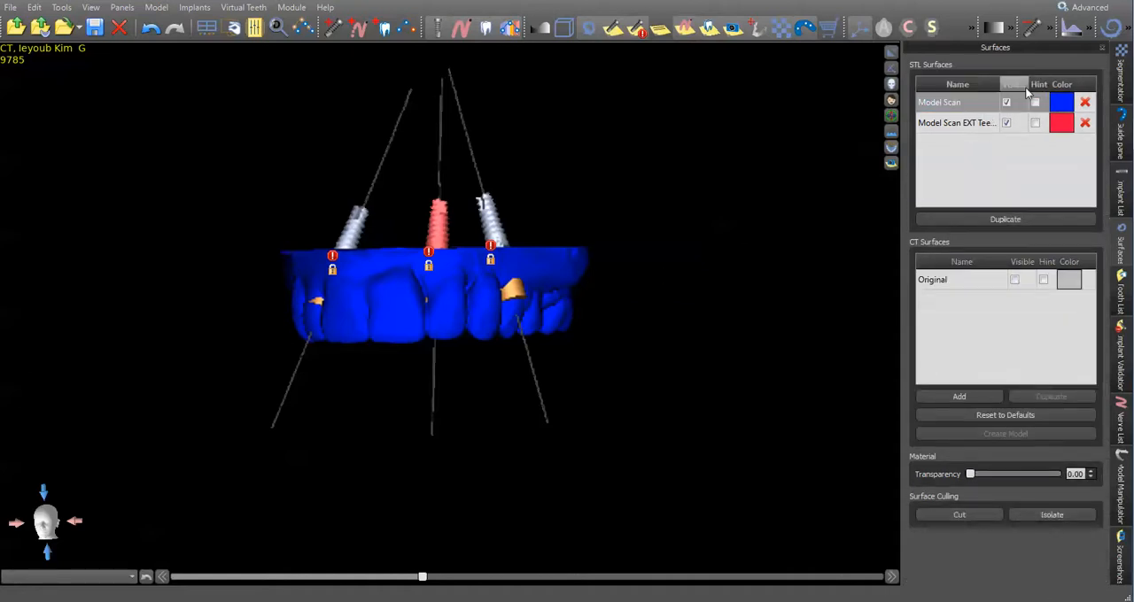
pyautogui.click(1006, 101)
# - Examine Model Scan EXT Teeth from all sides to see where the guide tubes intersect the teeth
pyautogui.moveTo(665, 177); pyautogui.dragTo(559, 225)
pyautogui.scroll(8, 558, 225)
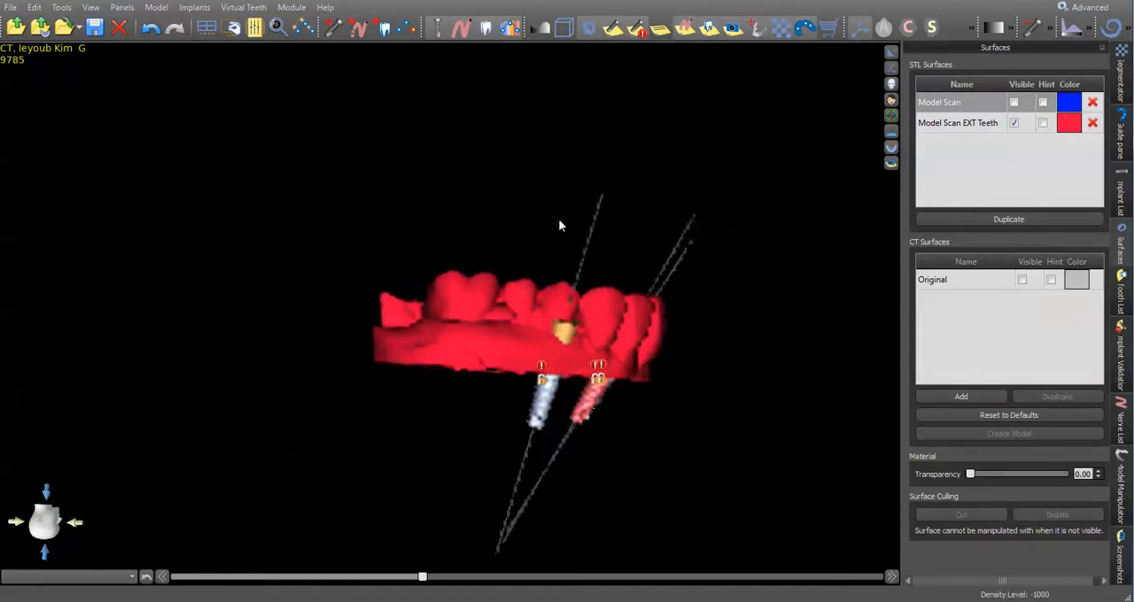
pyautogui.scroll(-8, 567, 195)
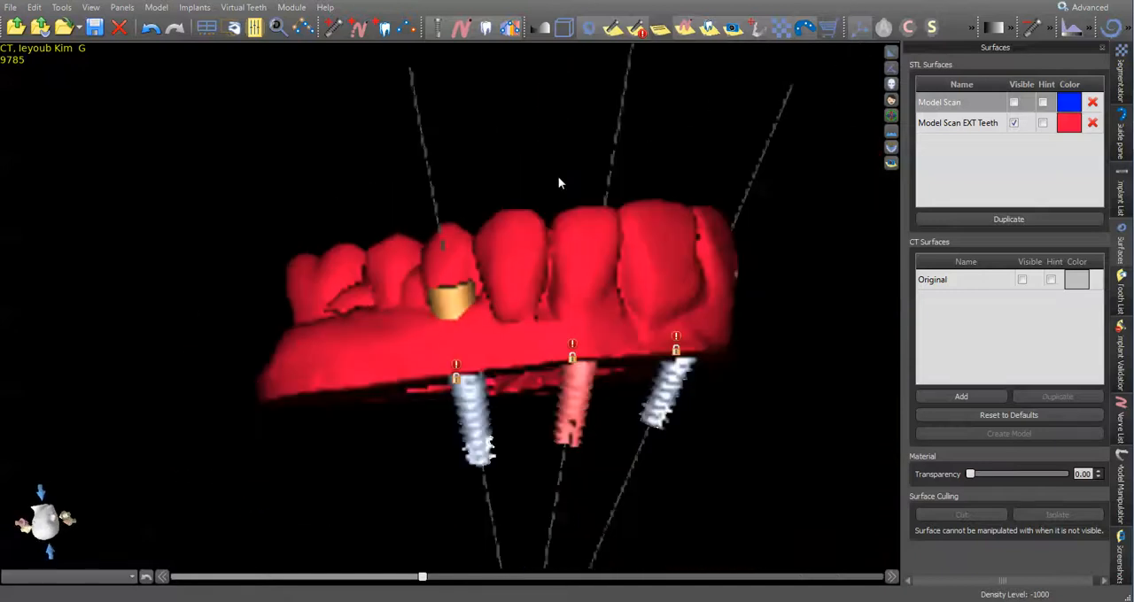
pyautogui.moveTo(742, 233); pyautogui.dragTo(422, 283)
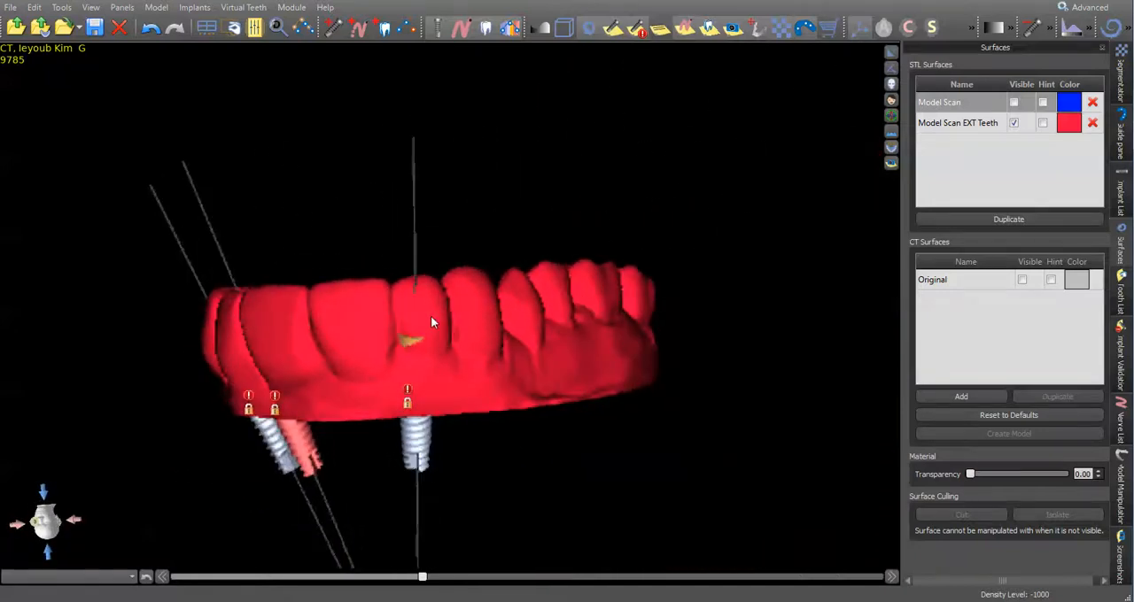
pyautogui.moveTo(380, 332); pyautogui.dragTo(554, 332)
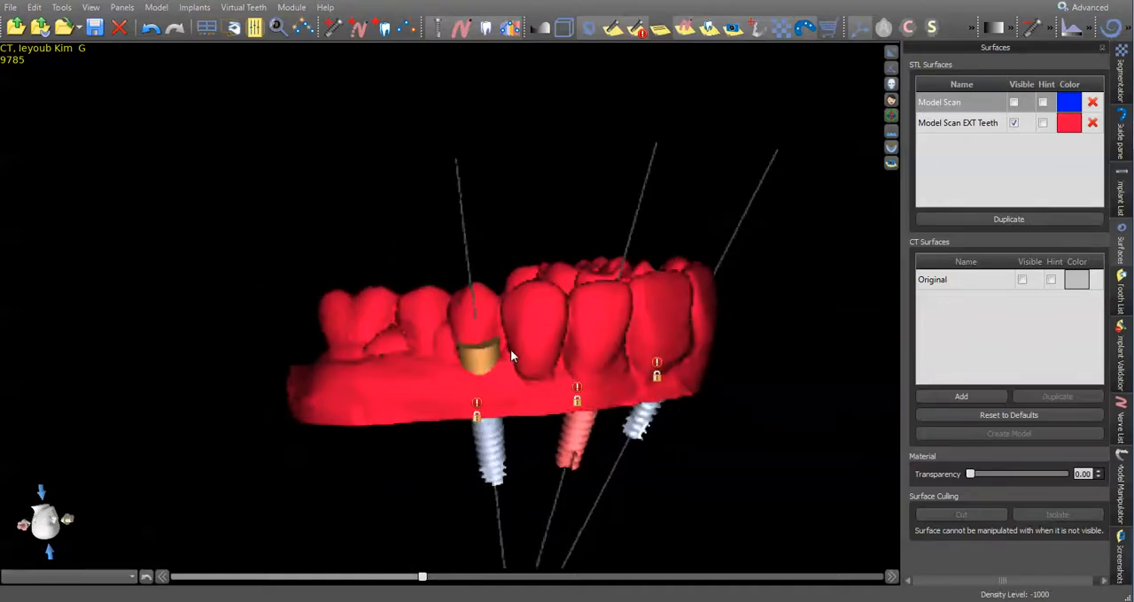
pyautogui.moveTo(509, 318); pyautogui.dragTo(246, 425)
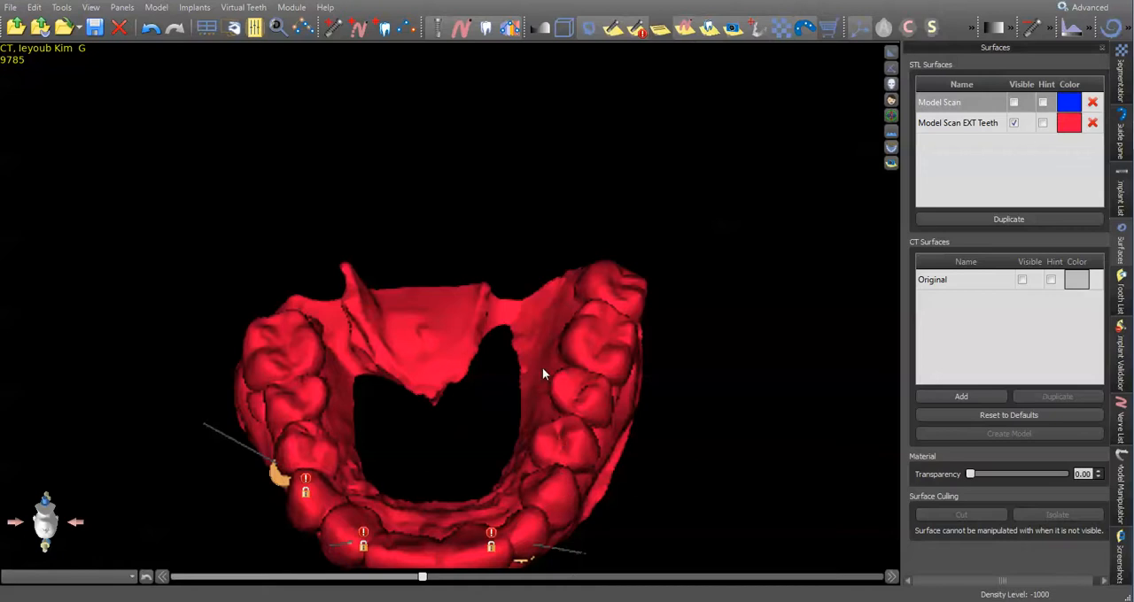
pyautogui.moveTo(602, 438); pyautogui.dragTo(618, 347)
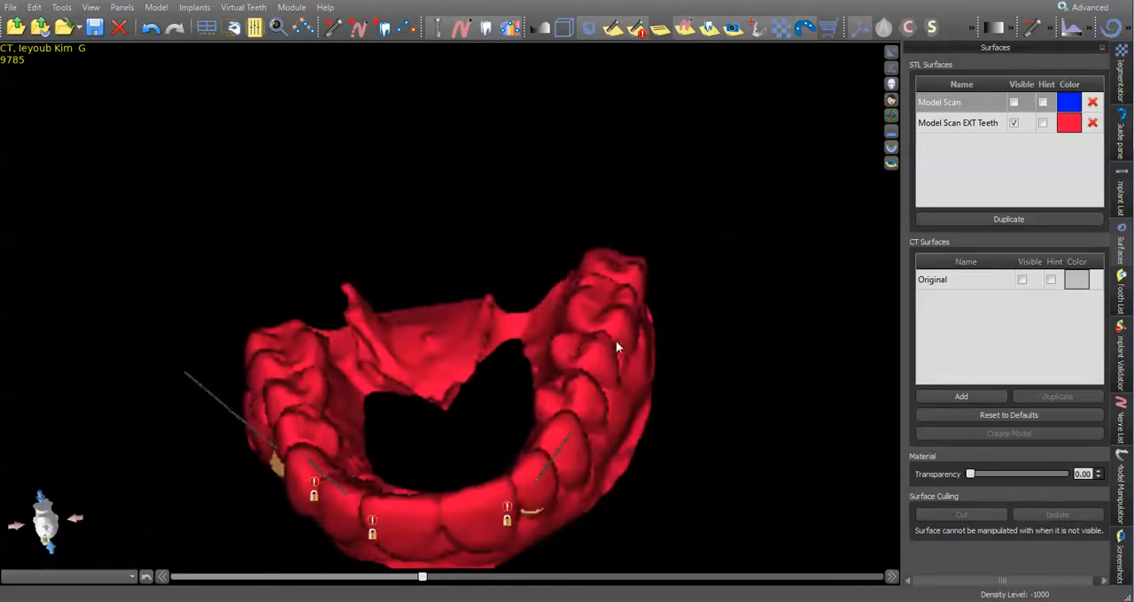
pyautogui.moveTo(547, 376); pyautogui.dragTo(537, 223)
pyautogui.moveTo(414, 245); pyautogui.dragTo(425, 134)
# - Cut the tooth covering implant 12's guide tube out of the Model Scan EXT Teeth surface
pyautogui.click(971, 129)
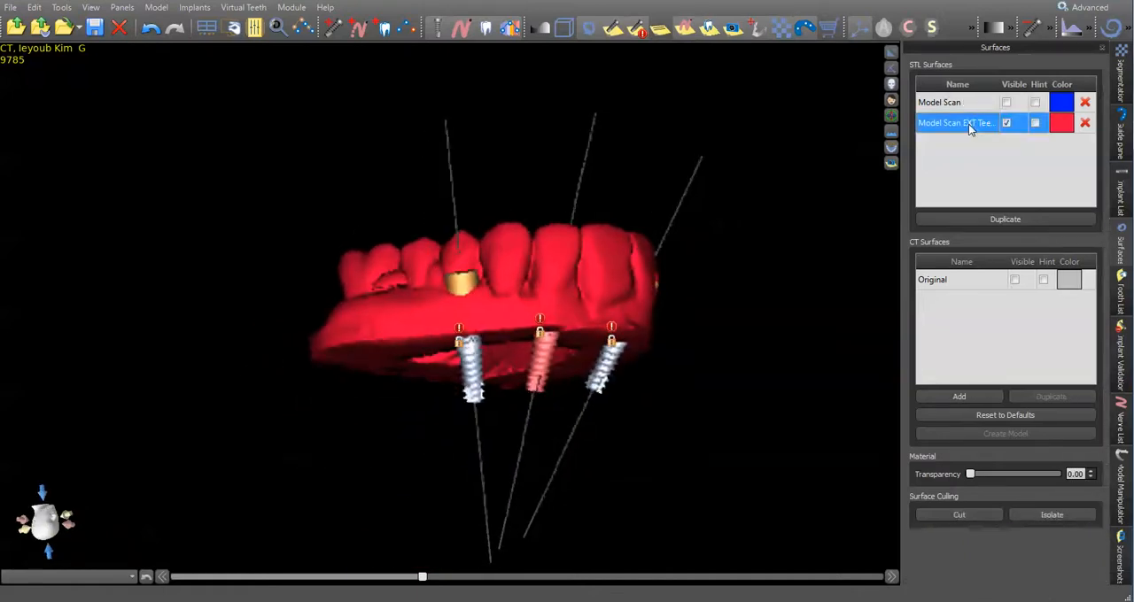
pyautogui.click(973, 513)
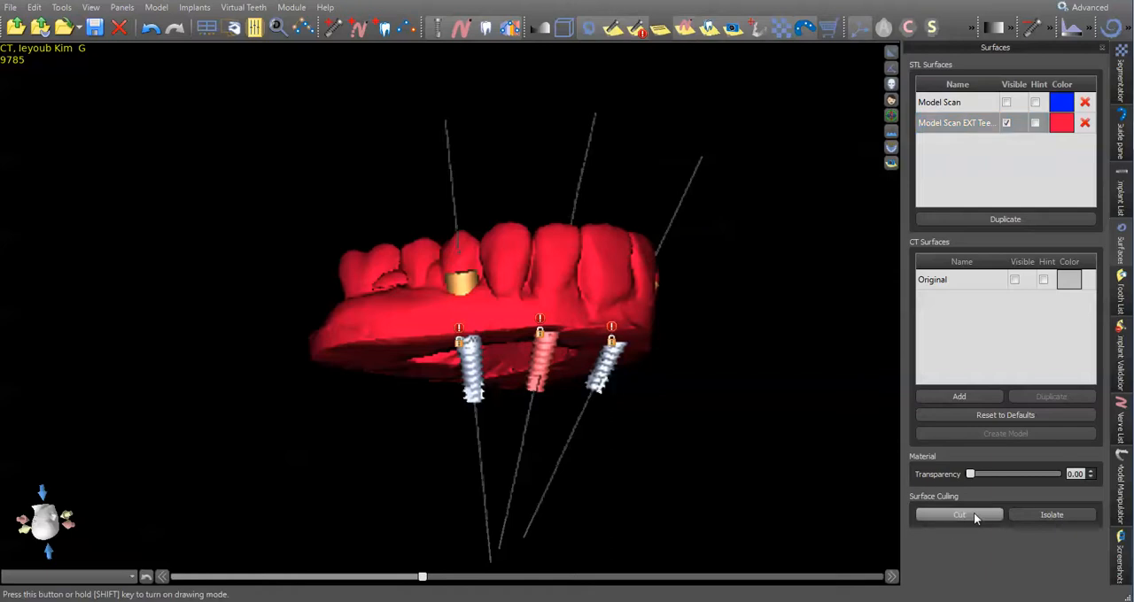
pyautogui.click(542, 303)
pyautogui.moveTo(345, 237); pyautogui.dragTo(425, 221)
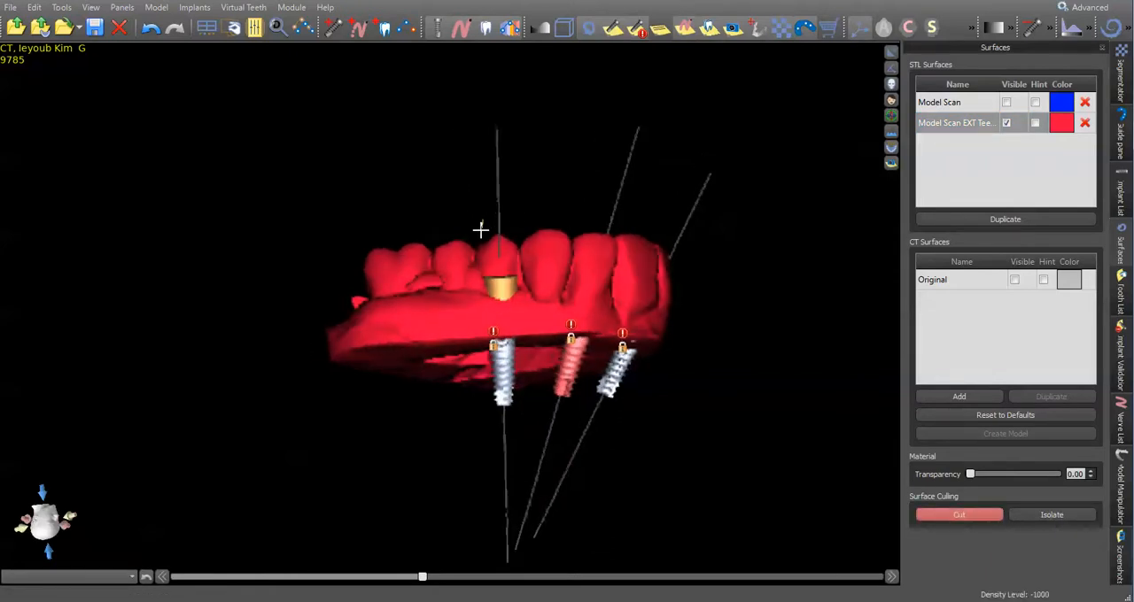
pyautogui.moveTo(478, 253)
pyautogui.mouseDown()
pyautogui.moveTo(483, 270)
pyautogui.moveTo(537, 217)
pyautogui.mouseUp()
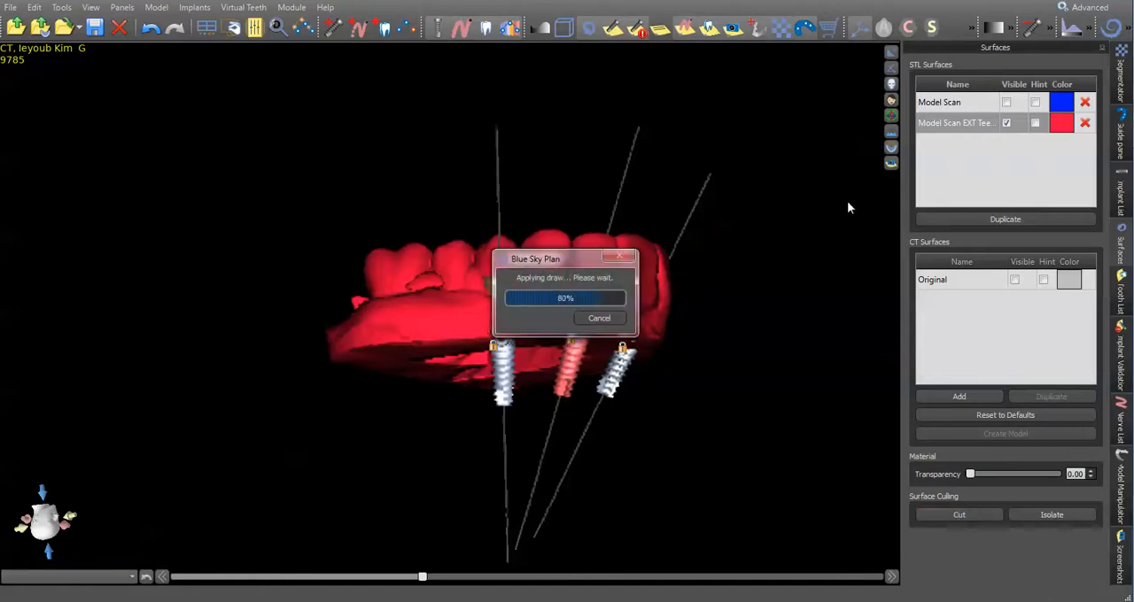
# - Cut away the teeth in front of the implant 12 gap, around implant 10's guide tube, on the red model
pyautogui.moveTo(846, 207); pyautogui.dragTo(376, 490)
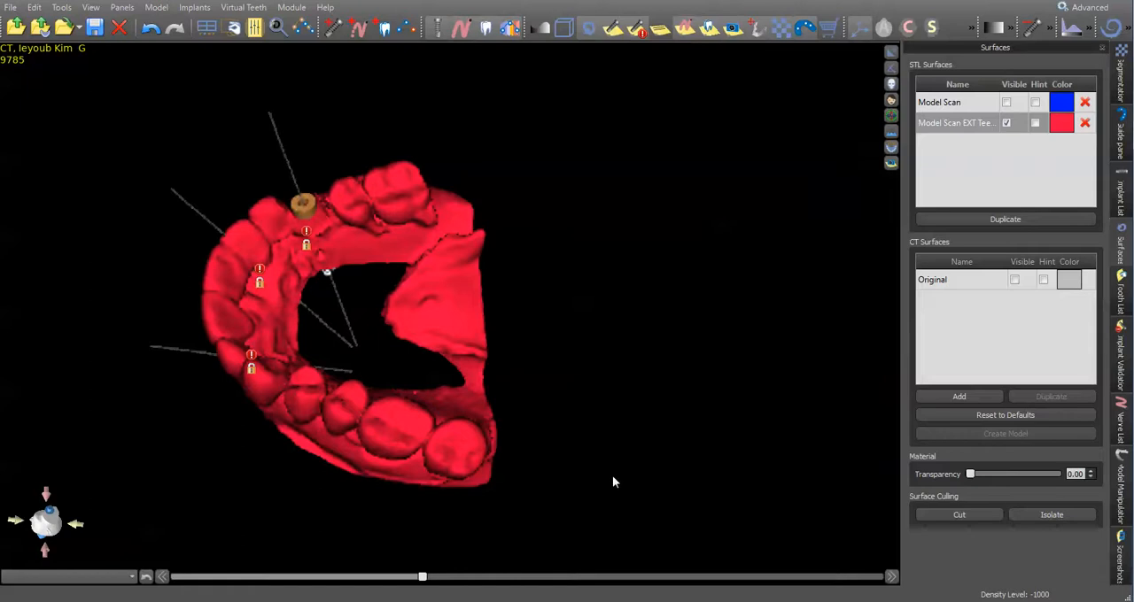
pyautogui.moveTo(612, 475); pyautogui.dragTo(669, 442)
pyautogui.scroll(3, 269, 317)
pyautogui.moveTo(269, 317); pyautogui.dragTo(368, 441)
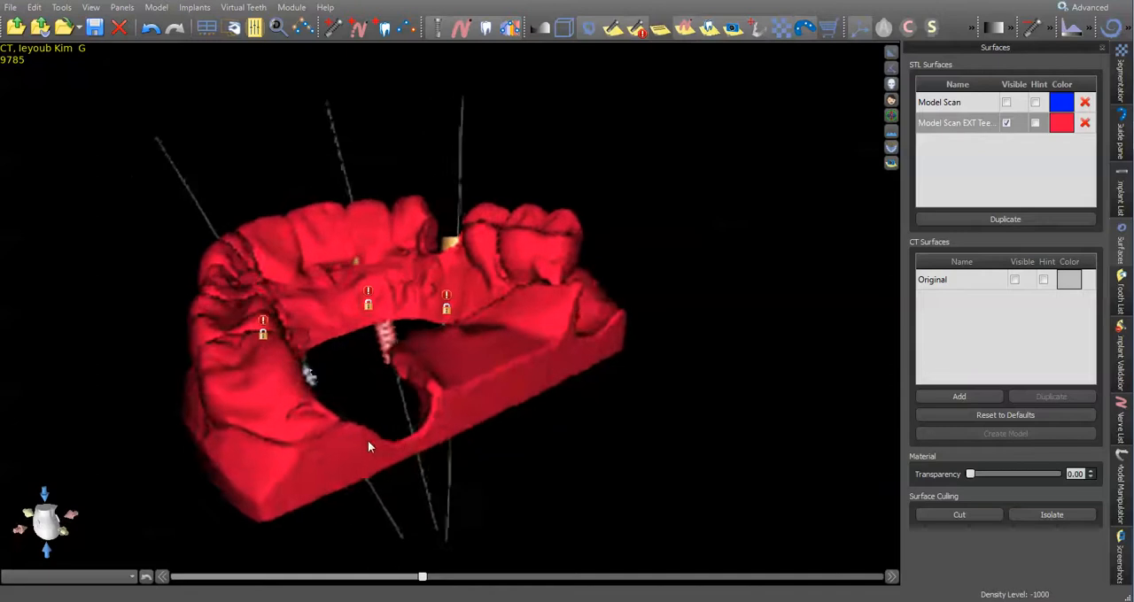
pyautogui.click(959, 514)
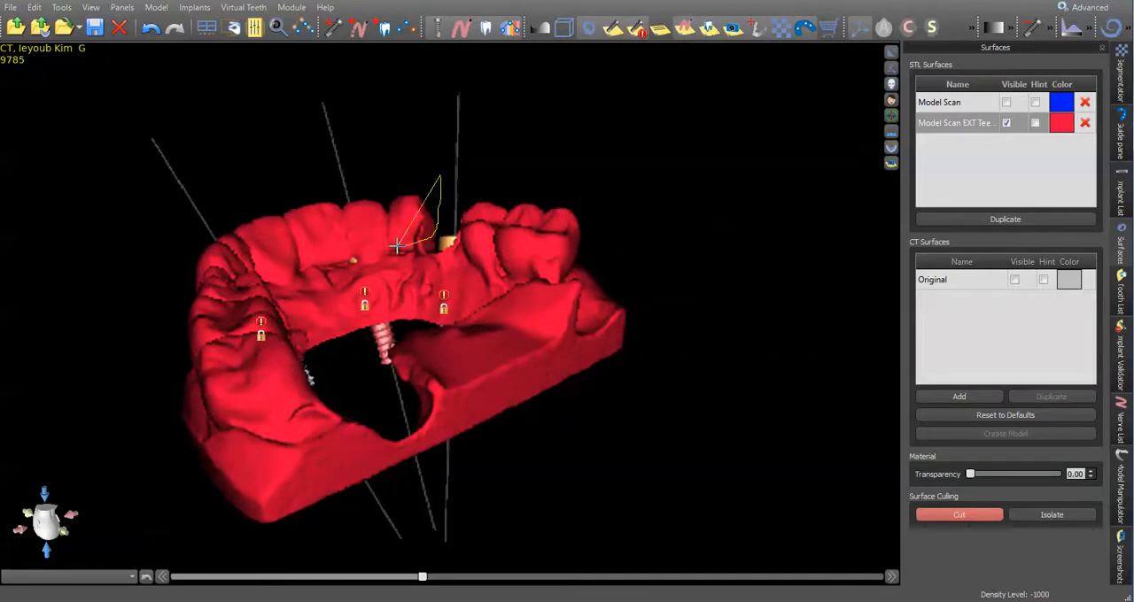
pyautogui.moveTo(357, 248)
pyautogui.mouseDown()
pyautogui.moveTo(304, 255)
pyautogui.moveTo(273, 95)
pyautogui.moveTo(328, 95)
pyautogui.mouseUp()
# - Cut the remaining front teeth down to the gum line as far as implant 7's guide tube
pyautogui.moveTo(809, 458)
pyautogui.mouseDown()
pyautogui.moveTo(461, 462)
pyautogui.moveTo(453, 444)
pyautogui.moveTo(433, 443)
pyautogui.moveTo(501, 387)
pyautogui.moveTo(524, 407)
pyautogui.moveTo(556, 545)
pyautogui.moveTo(525, 453)
pyautogui.moveTo(289, 441)
pyautogui.moveTo(291, 473)
pyautogui.mouseUp()
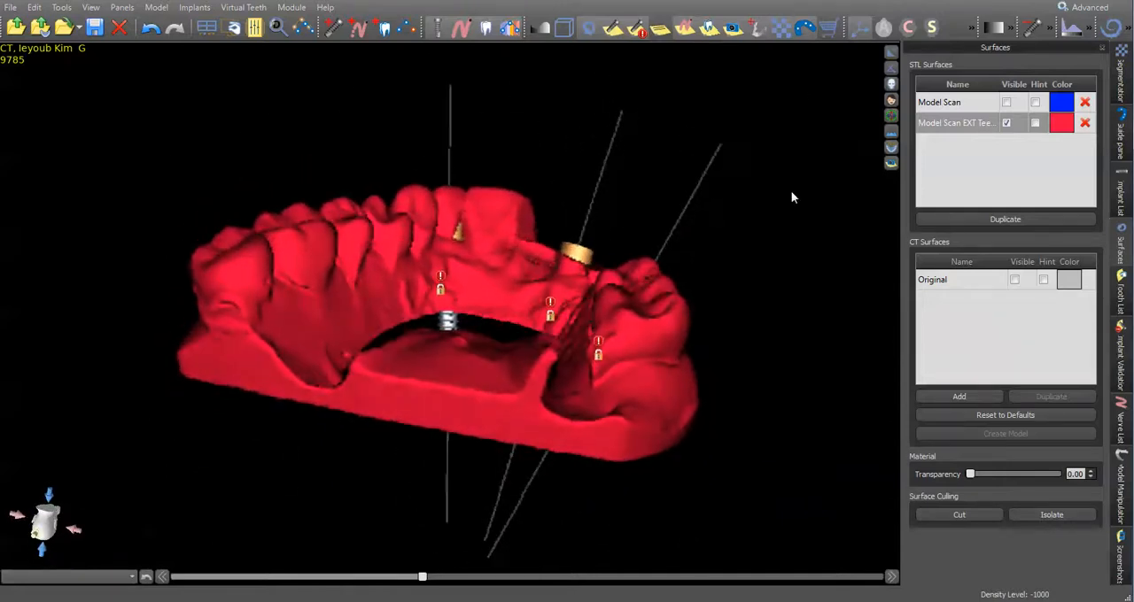
pyautogui.moveTo(794, 192); pyautogui.dragTo(316, 418)
pyautogui.click(959, 515)
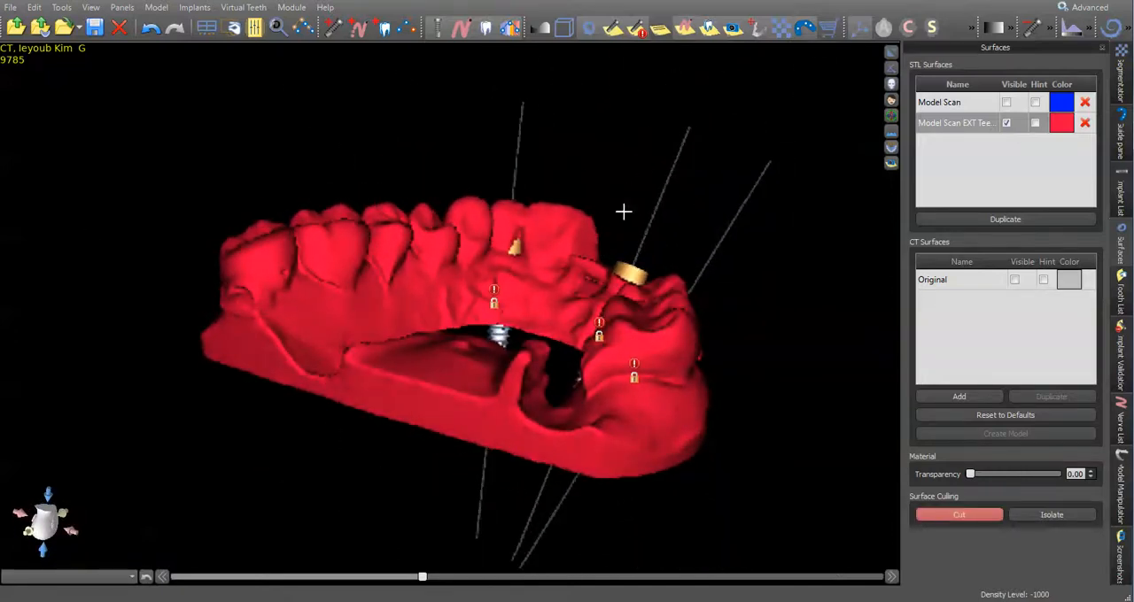
pyautogui.moveTo(586, 258); pyautogui.dragTo(505, 248)
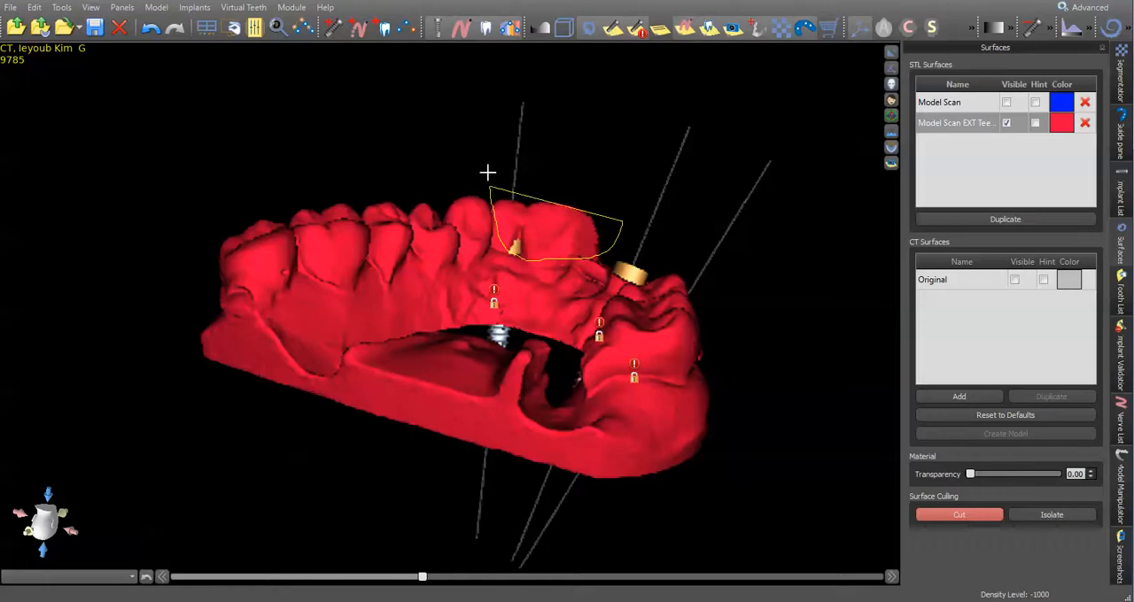
pyautogui.moveTo(489, 191); pyautogui.dragTo(490, 191)
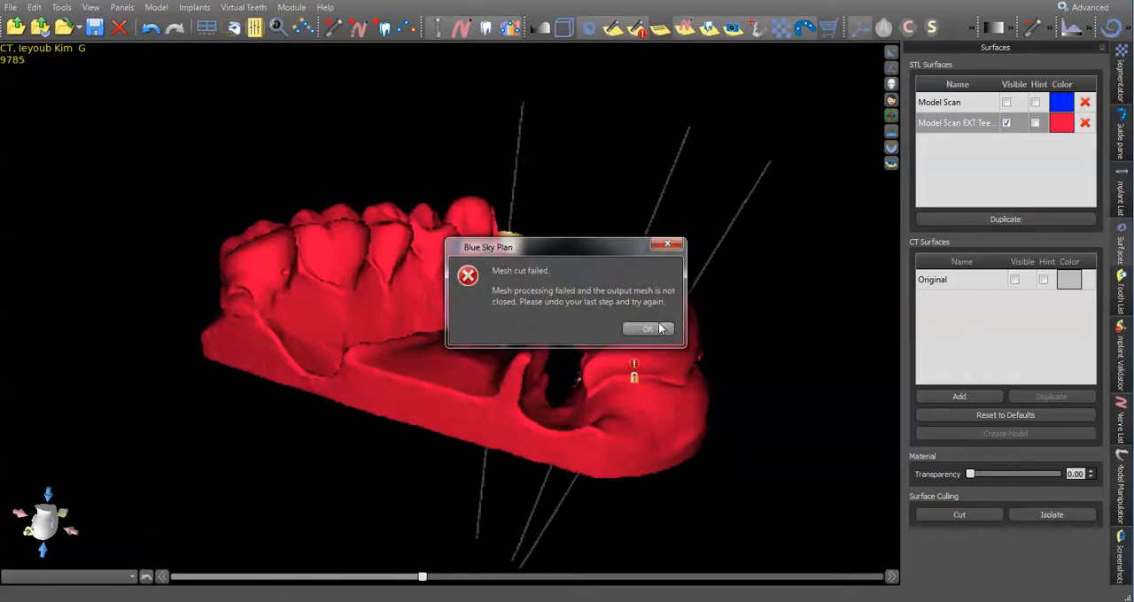
pyautogui.click(647, 329)
# - Trim the leftover tooth remnant beside implant 7's guide tube off the model and check the cleared arch
pyautogui.moveTo(810, 220); pyautogui.dragTo(580, 300)
pyautogui.moveTo(628, 413); pyautogui.dragTo(351, 233)
pyautogui.moveTo(519, 557); pyautogui.dragTo(586, 473)
pyautogui.moveTo(390, 122); pyautogui.dragTo(499, 163)
pyautogui.moveTo(673, 518); pyautogui.dragTo(376, 347)
pyautogui.click(959, 515)
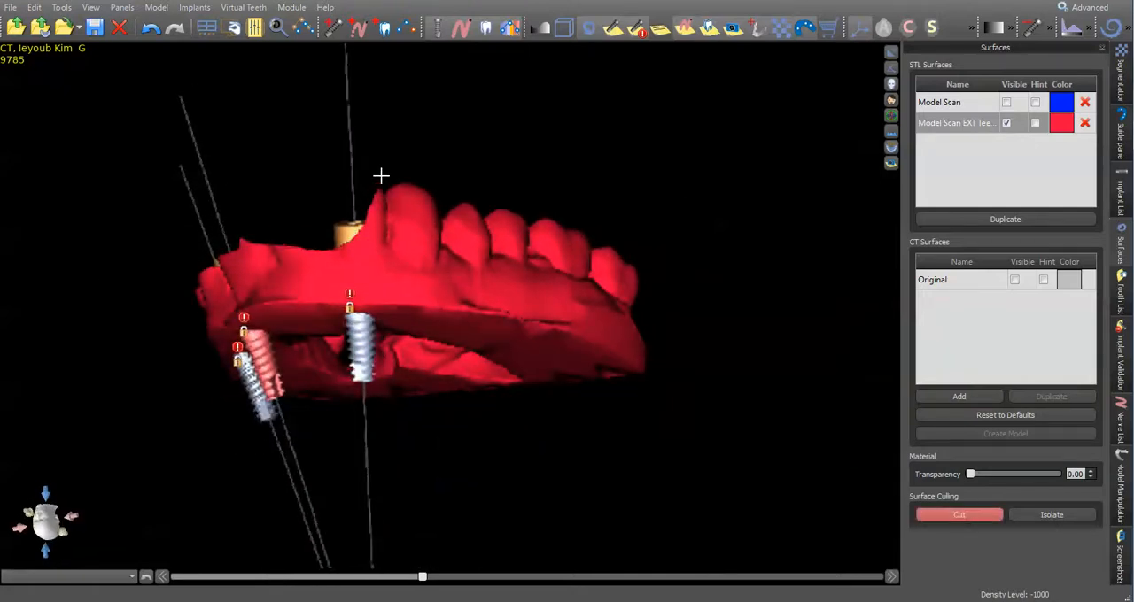
pyautogui.click(334, 232)
pyautogui.click(646, 329)
pyautogui.moveTo(645, 329); pyautogui.dragTo(640, 267)
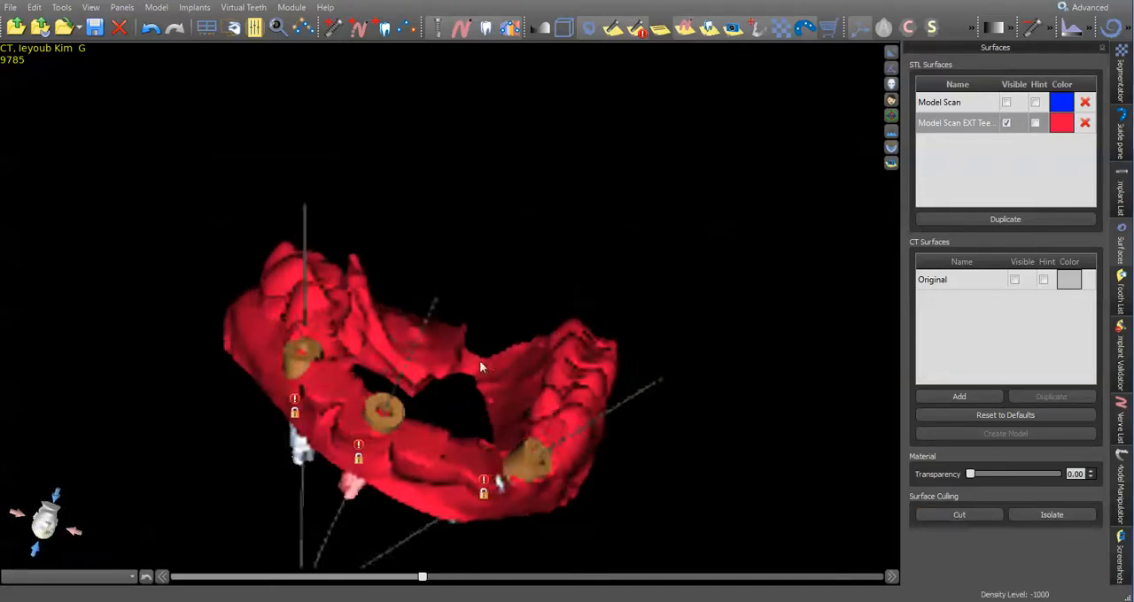
# - Examine the cleared arch and the guide tubes of implants 7, 10 and 12 from several angles
pyautogui.moveTo(164, 460); pyautogui.dragTo(481, 274)
pyautogui.scroll(2, 619, 228)
pyautogui.moveTo(569, 266); pyautogui.dragTo(483, 246)
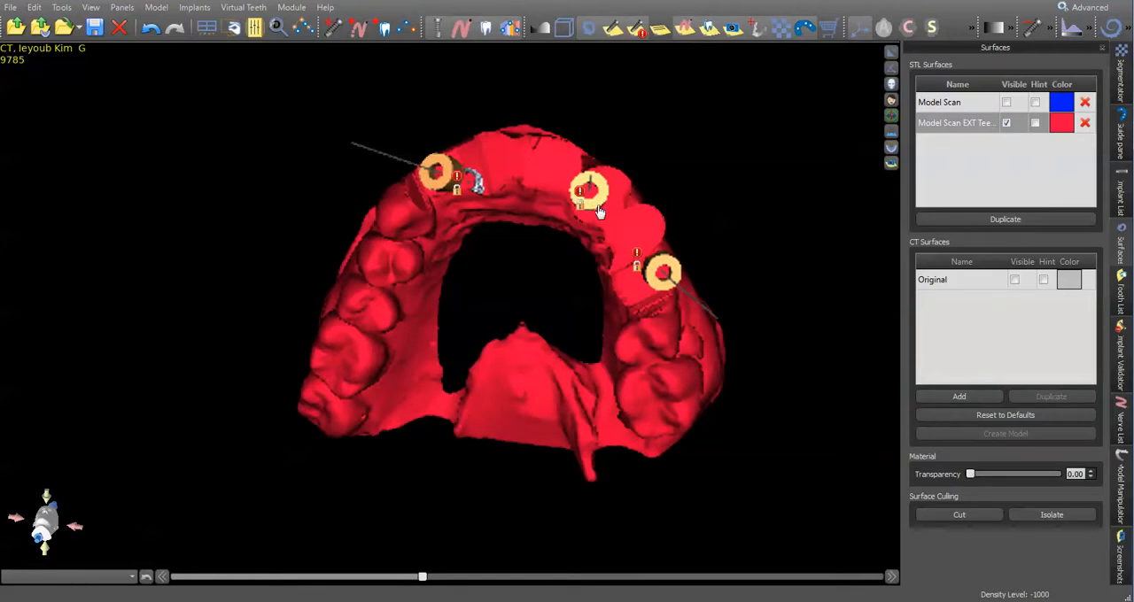
pyautogui.moveTo(565, 220); pyautogui.dragTo(620, 280)
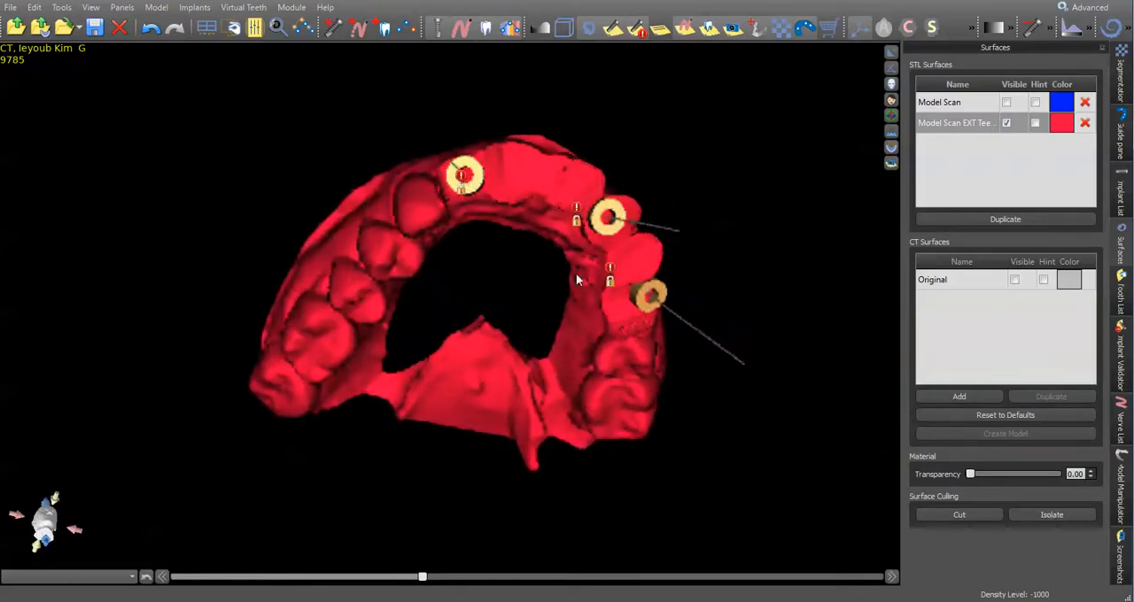
pyautogui.moveTo(546, 263); pyautogui.dragTo(444, 205)
pyautogui.moveTo(706, 288); pyautogui.dragTo(667, 288)
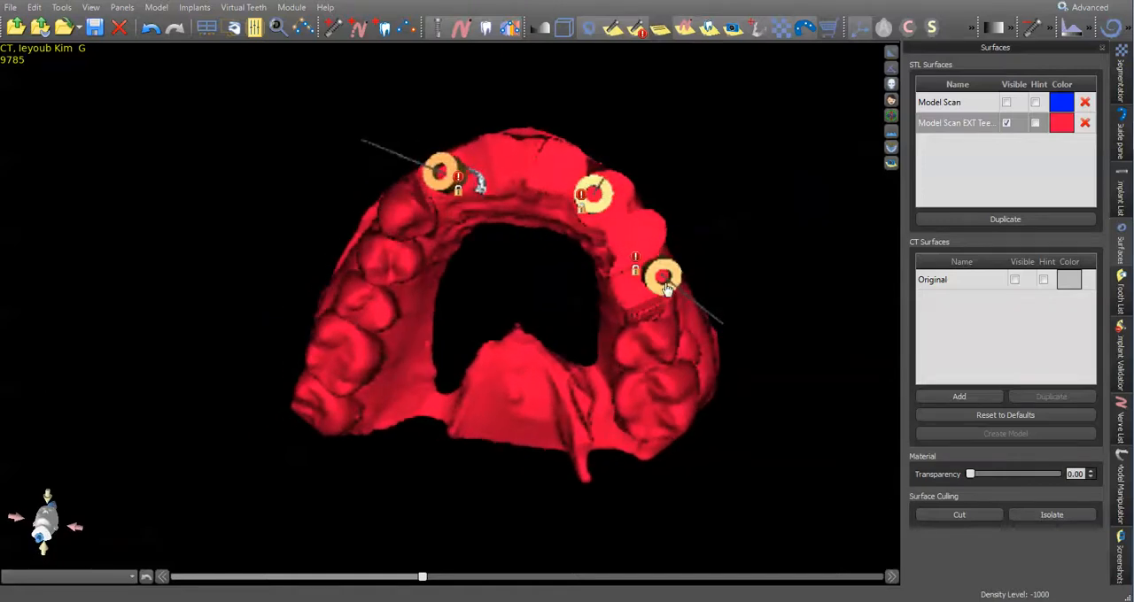
# - Inspect implant 7 in the slice views and its guide tube on the red model
pyautogui.click(910, 27)
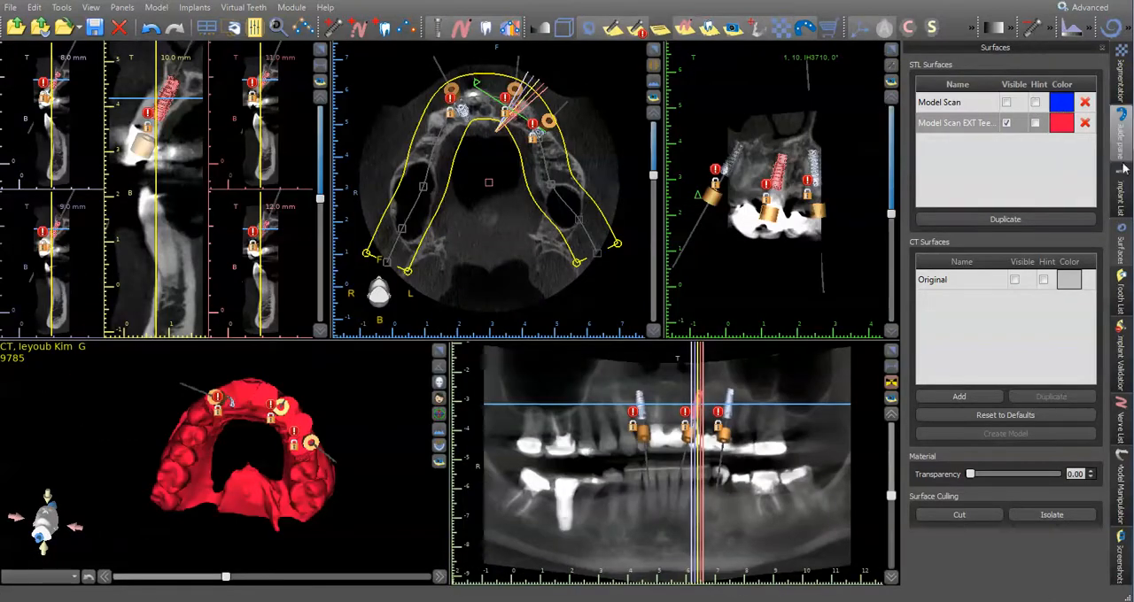
pyautogui.click(1120, 193)
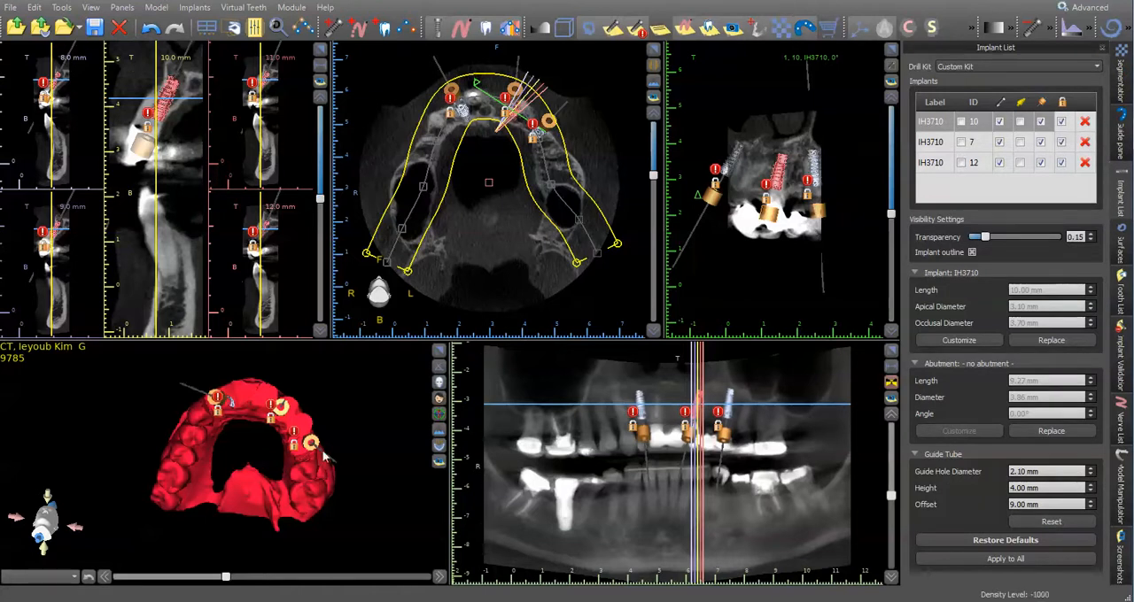
pyautogui.click(642, 420)
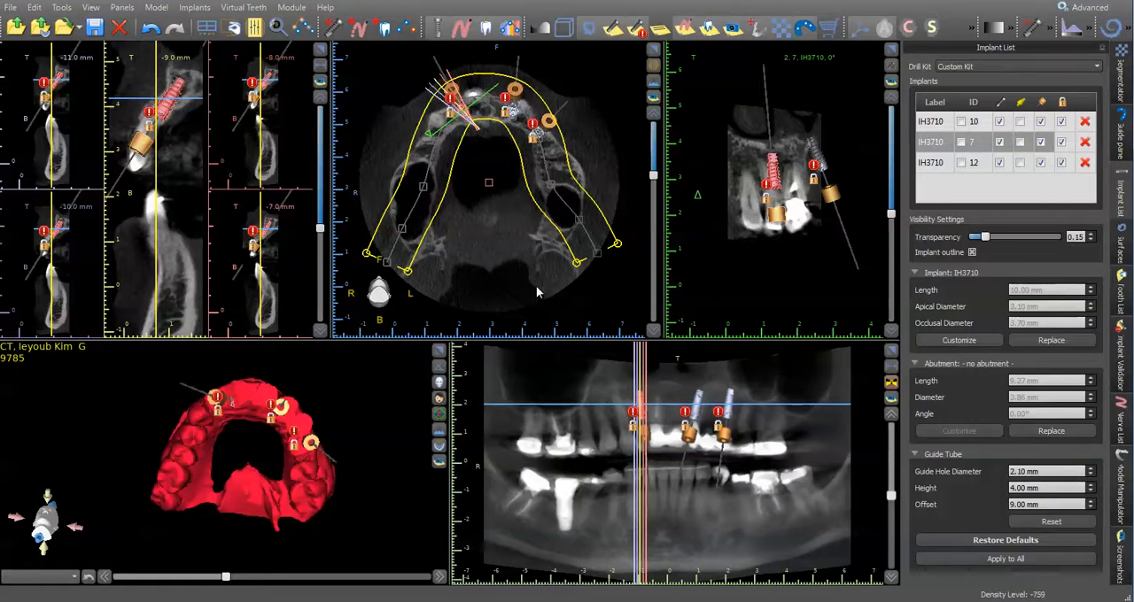
pyautogui.moveTo(333, 402); pyautogui.dragTo(270, 413)
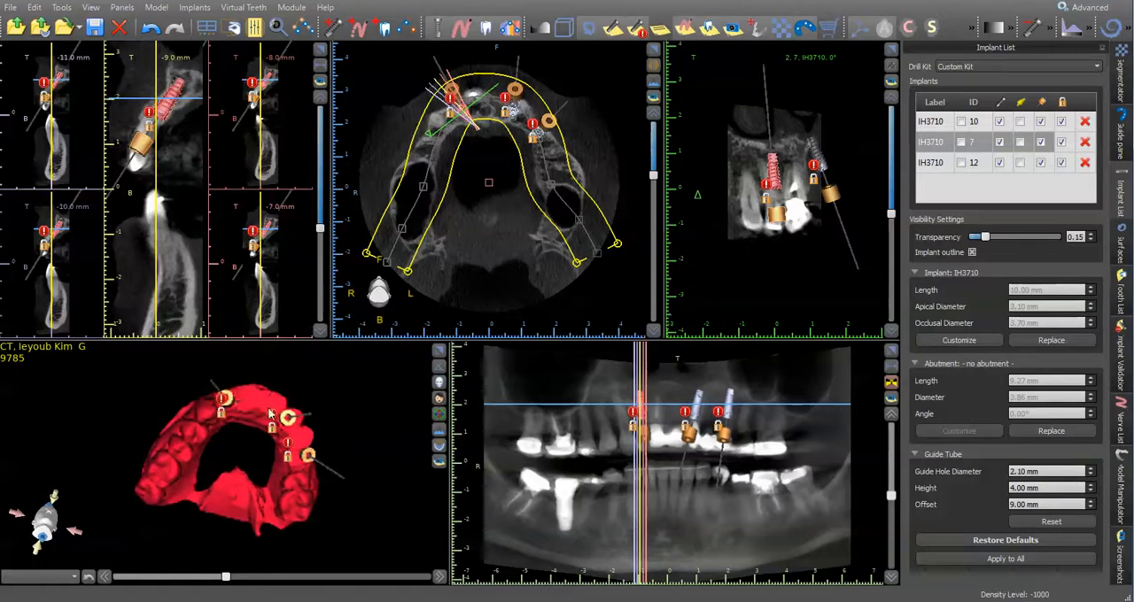
pyautogui.moveTo(312, 373); pyautogui.dragTo(320, 367)
pyautogui.click(438, 351)
pyautogui.moveTo(467, 266); pyautogui.dragTo(585, 168)
pyautogui.click(891, 53)
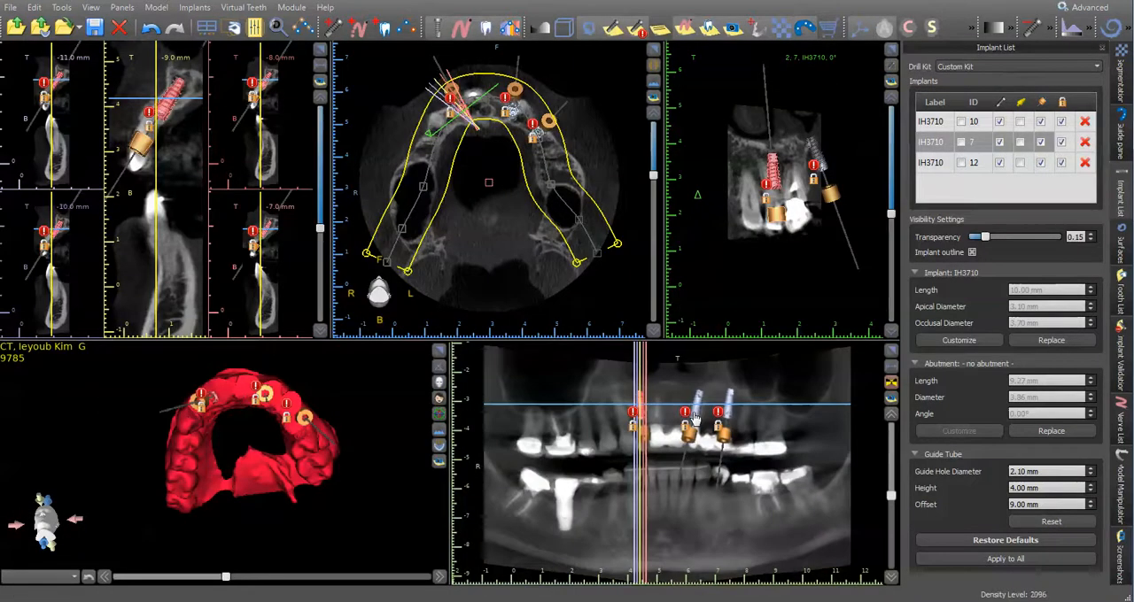
# - Select implant 10, hide all guide tubes and unlock all implants
pyautogui.click(695, 418)
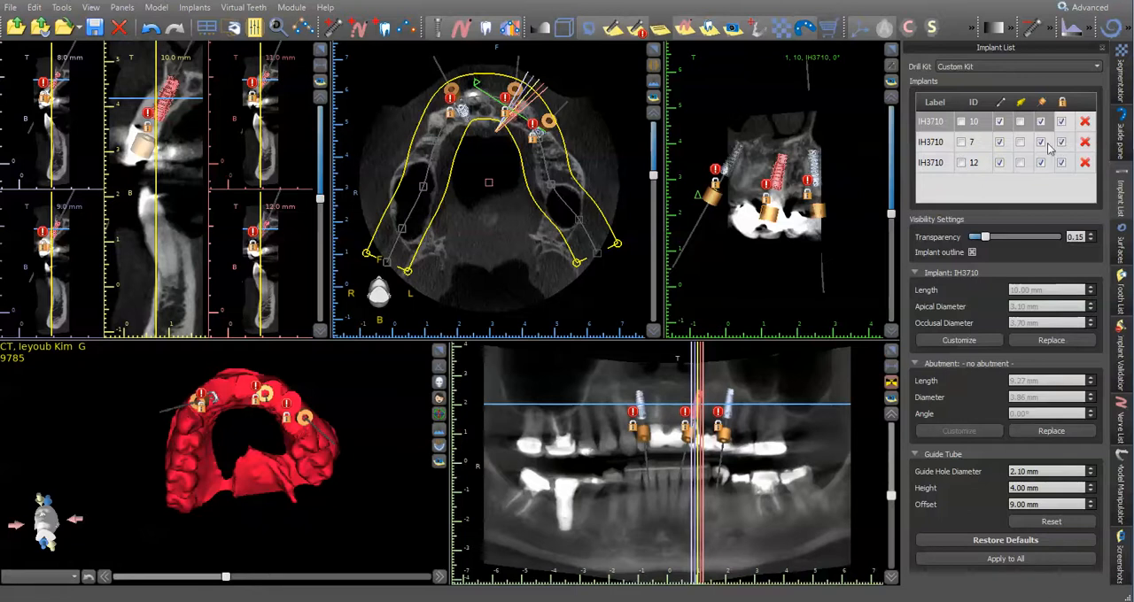
pyautogui.click(1041, 102)
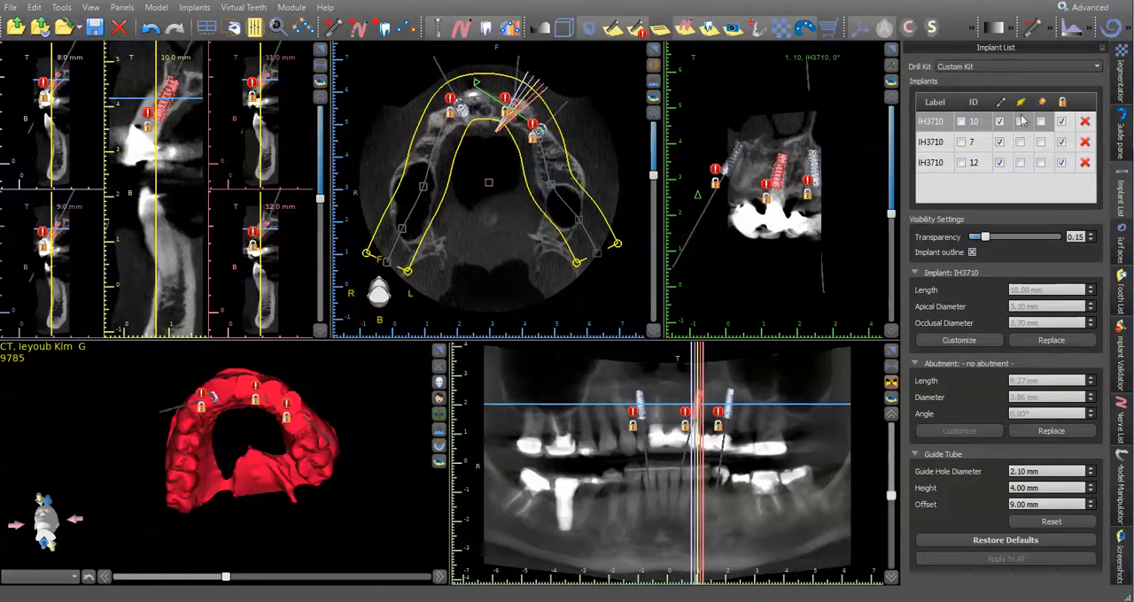
pyautogui.click(1061, 102)
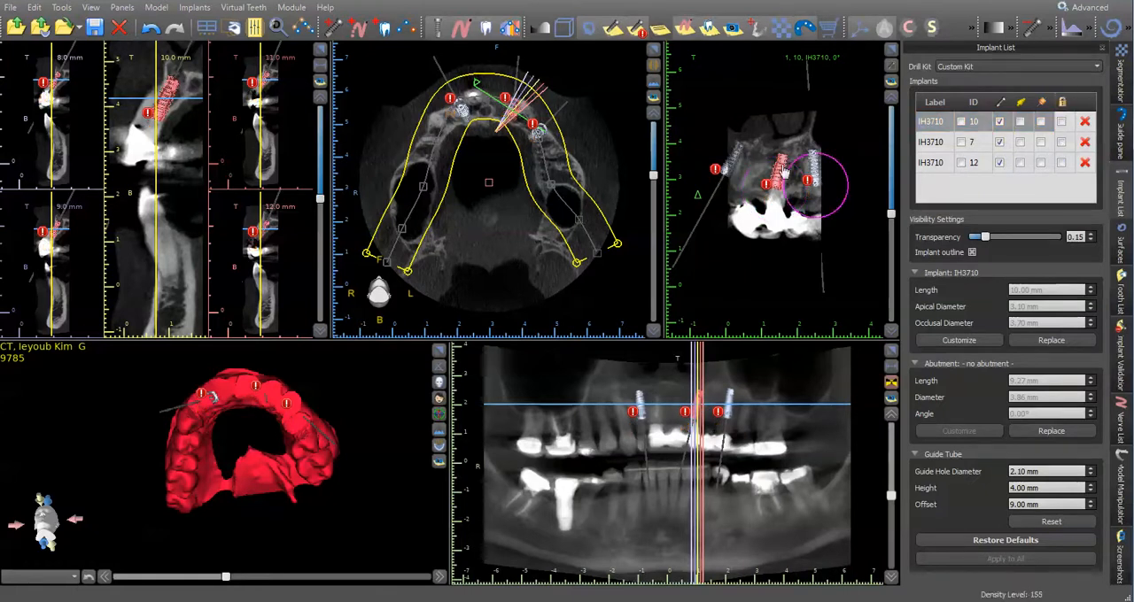
# - Rotate implant 10 slightly more upright in the tangential view and lock all implants again
pyautogui.moveTo(791, 168); pyautogui.dragTo(787, 164)
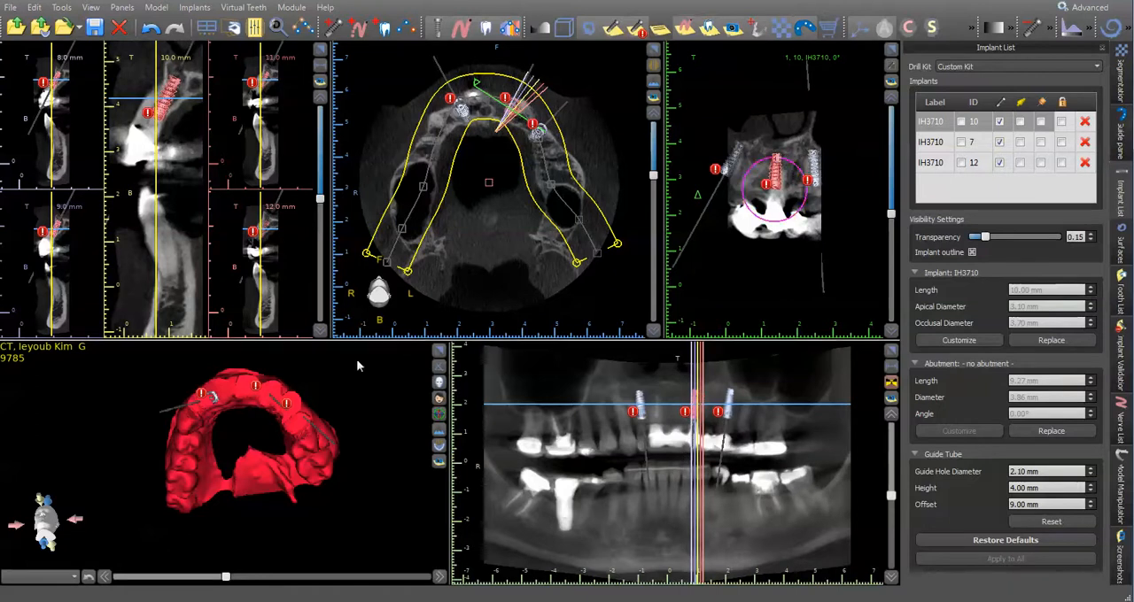
pyautogui.click(439, 354)
pyautogui.moveTo(650, 534); pyautogui.dragTo(592, 328)
pyautogui.moveTo(590, 317); pyautogui.dragTo(517, 265)
pyautogui.moveTo(609, 227); pyautogui.dragTo(545, 330)
pyautogui.click(1062, 102)
pyautogui.moveTo(630, 317); pyautogui.dragTo(580, 163)
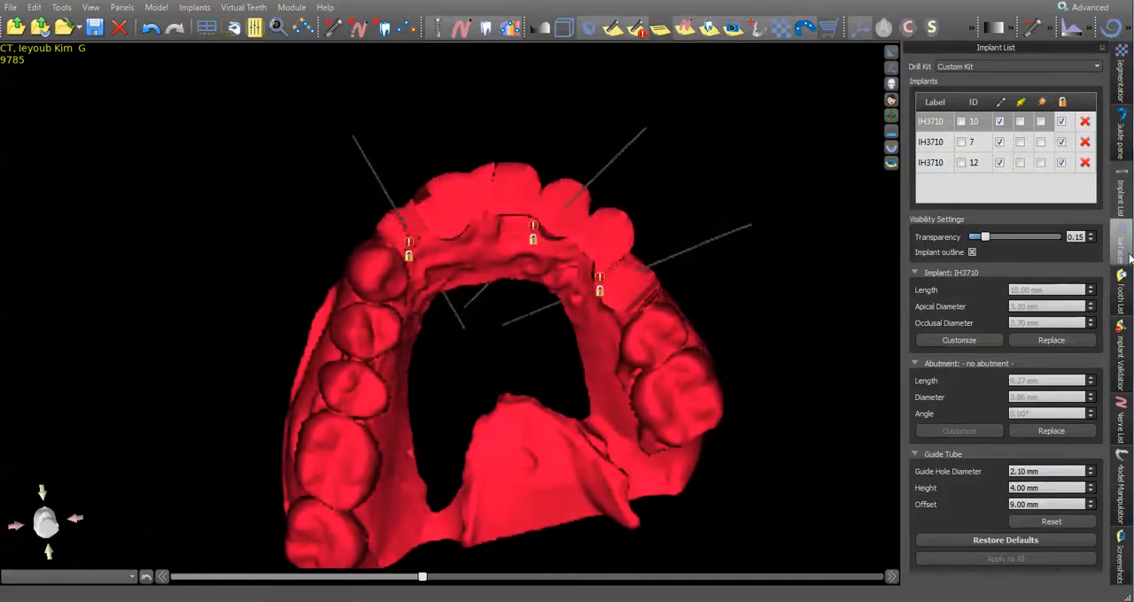
# - Start the maxilla surgical guide curve on Model Scan EXT Teeth, drawing it along the palatal side of the arch
pyautogui.click(1129, 142)
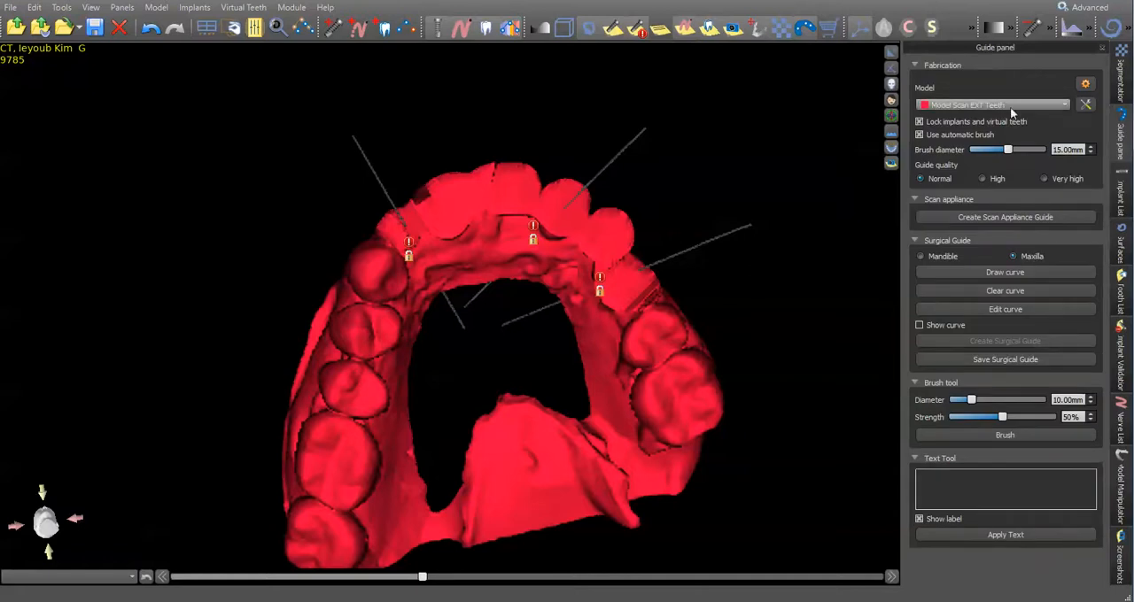
pyautogui.moveTo(724, 238)
pyautogui.mouseDown()
pyautogui.moveTo(708, 341)
pyautogui.moveTo(826, 365)
pyautogui.mouseUp()
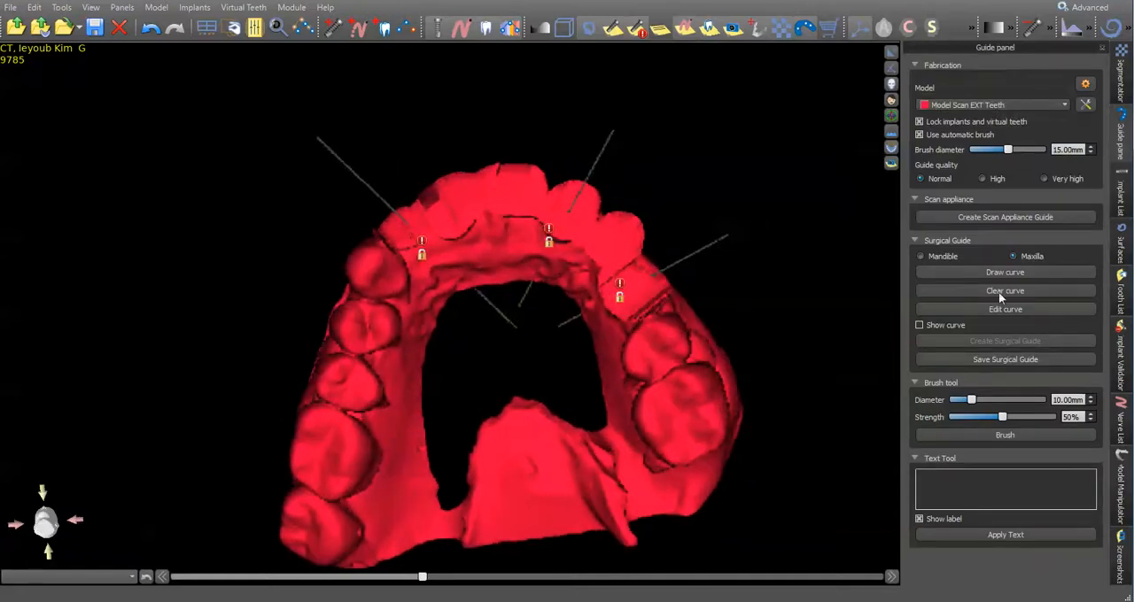
pyautogui.click(1017, 275)
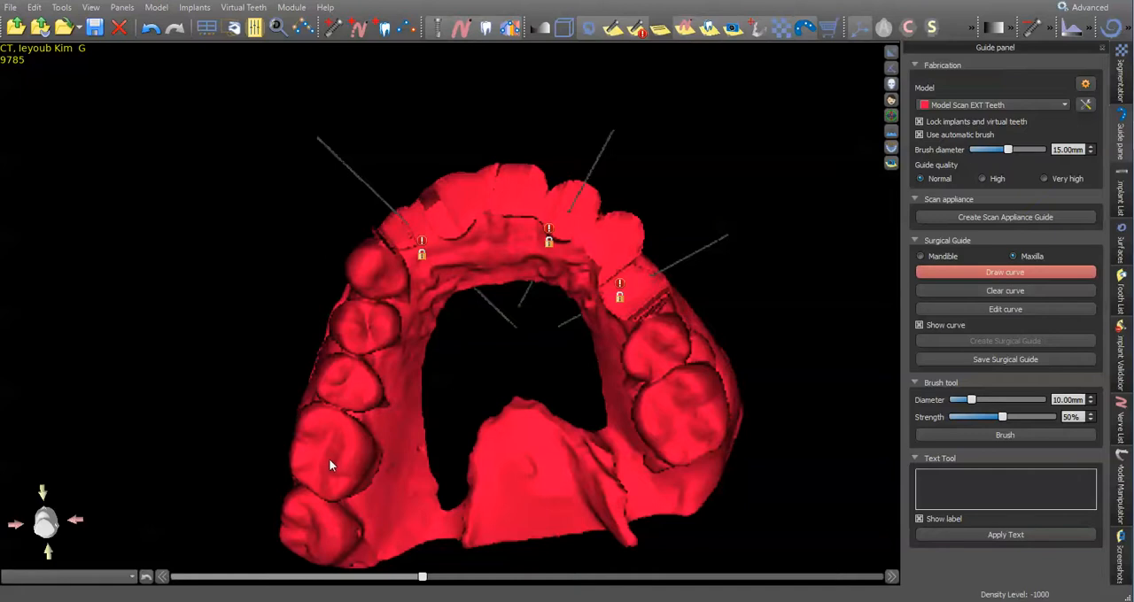
pyautogui.moveTo(356, 465)
pyautogui.mouseDown()
pyautogui.moveTo(394, 380)
pyautogui.moveTo(409, 293)
pyautogui.mouseUp()
pyautogui.moveTo(549, 238); pyautogui.dragTo(611, 317)
# - Continue the guide curve along the outer gum side past the three implants to the molar on implant 7's side
pyautogui.moveTo(779, 316); pyautogui.dragTo(413, 503, button='right')
pyautogui.moveTo(459, 376); pyautogui.dragTo(469, 251)
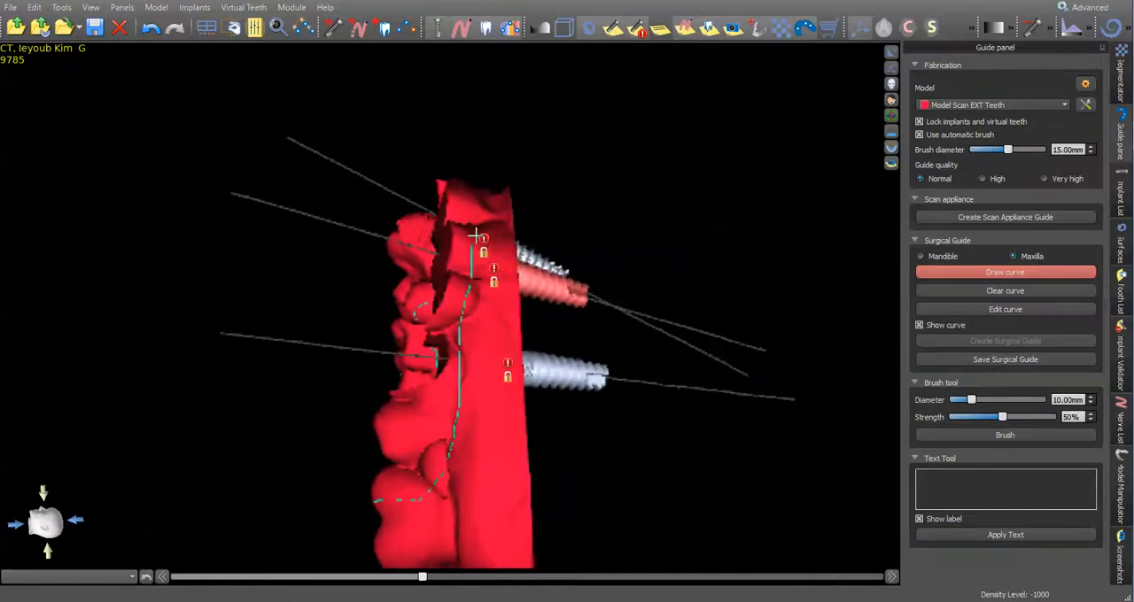
pyautogui.moveTo(571, 139); pyautogui.dragTo(456, 354, button='right')
pyautogui.moveTo(470, 363); pyautogui.dragTo(501, 256)
pyautogui.moveTo(693, 141); pyautogui.dragTo(482, 384, button='right')
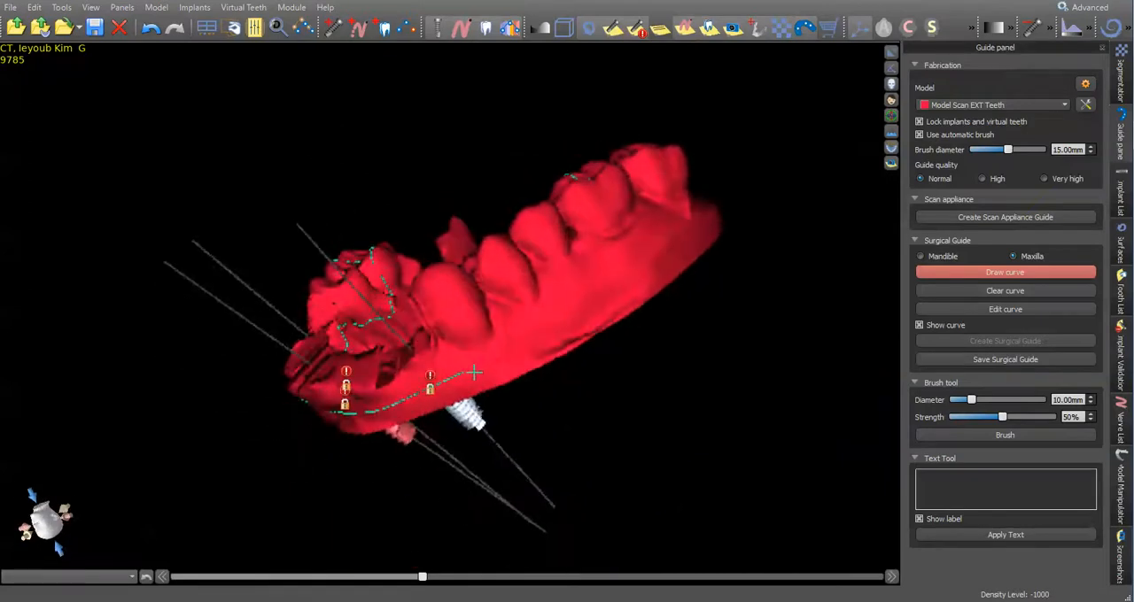
pyautogui.moveTo(469, 372); pyautogui.dragTo(617, 227)
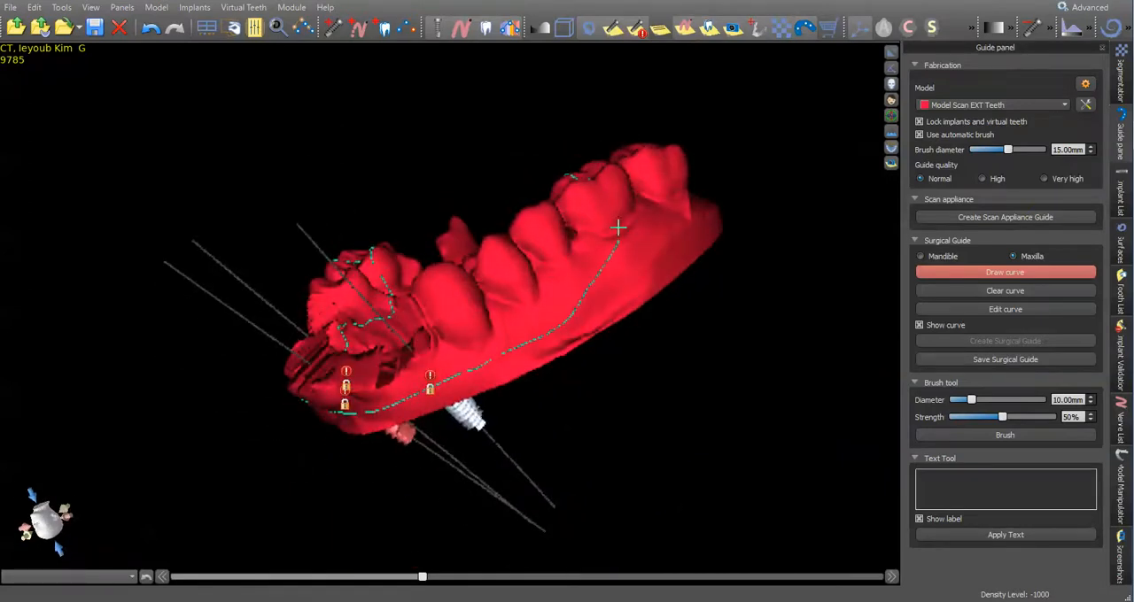
# - Edit the guide curve by repositioning its control points on the outer and palatal sides behind implant 7
pyautogui.click(1017, 308)
pyautogui.moveTo(579, 316); pyautogui.dragTo(561, 289)
pyautogui.moveTo(549, 332); pyautogui.dragTo(520, 314)
pyautogui.moveTo(507, 352); pyautogui.dragTo(491, 331)
pyautogui.moveTo(574, 354); pyautogui.dragTo(390, 501, button='right')
pyautogui.moveTo(378, 441); pyautogui.dragTo(383, 396)
pyautogui.moveTo(386, 325)
pyautogui.mouseDown()
pyautogui.moveTo(401, 343)
pyautogui.moveTo(406, 334)
pyautogui.mouseUp()
# - Adjust the curve's control points on the palatal side by the implant 12 molar and refine the remaining outline around the arch
pyautogui.moveTo(407, 337); pyautogui.dragTo(673, 381, button='right')
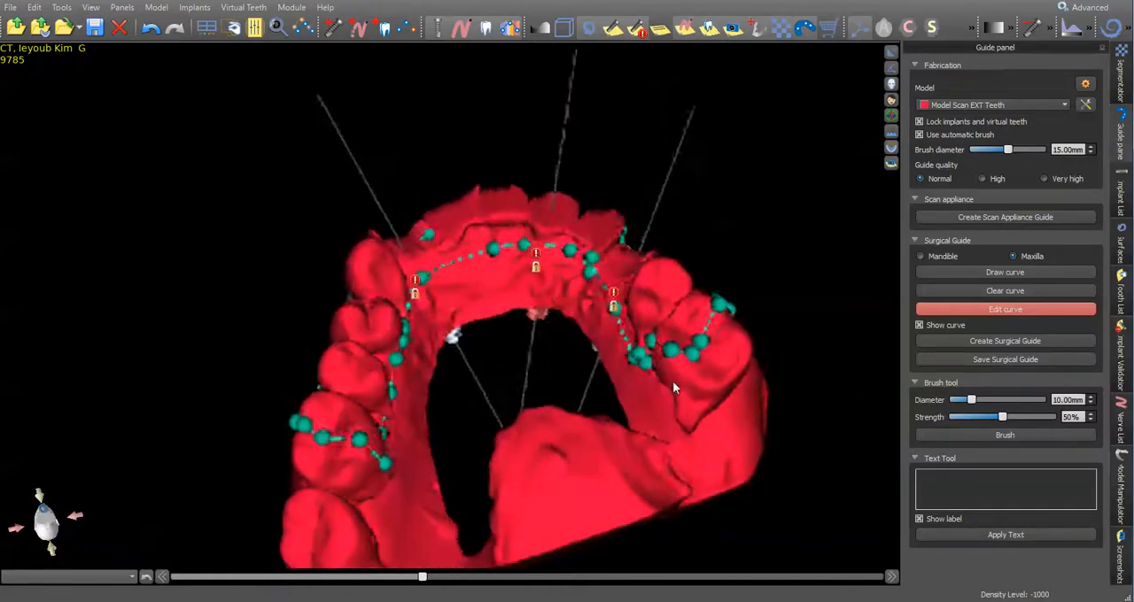
pyautogui.moveTo(575, 267); pyautogui.dragTo(572, 264)
pyautogui.moveTo(630, 454); pyautogui.dragTo(759, 430, button='right')
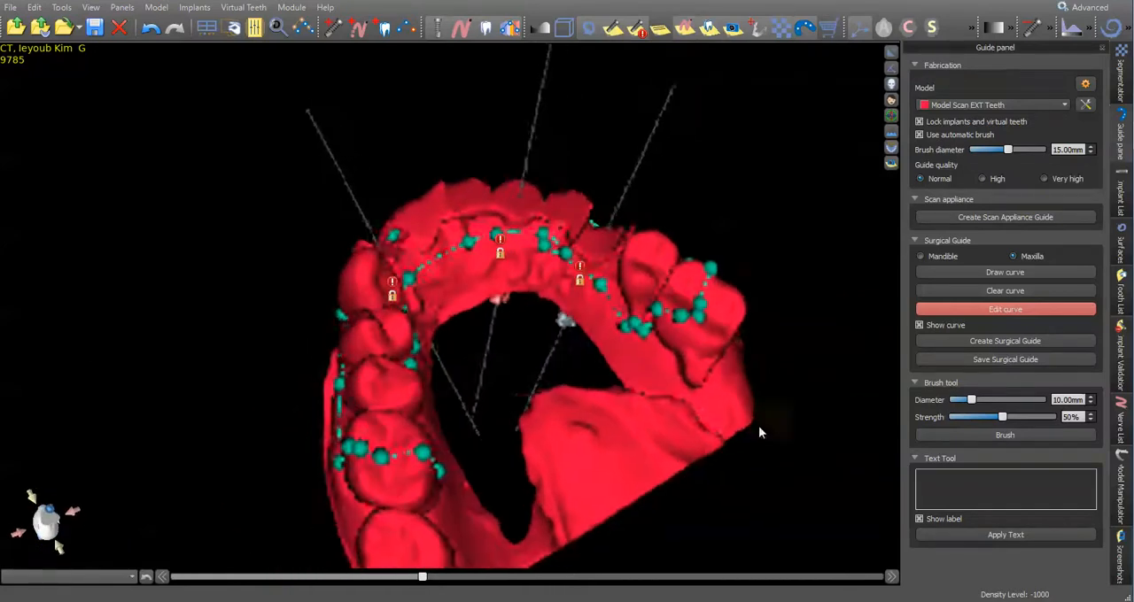
pyautogui.moveTo(635, 324); pyautogui.dragTo(683, 335)
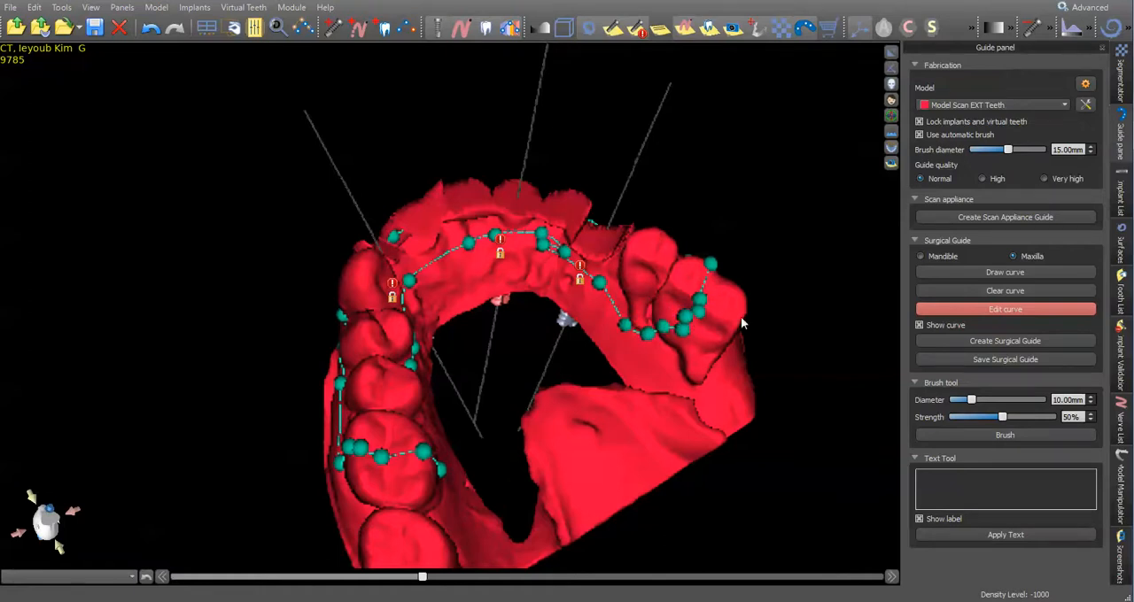
pyautogui.moveTo(742, 321); pyautogui.dragTo(424, 435, button='right')
pyautogui.moveTo(552, 424); pyautogui.dragTo(342, 453, button='right')
pyautogui.moveTo(340, 443); pyautogui.dragTo(382, 395)
pyautogui.moveTo(444, 385); pyautogui.dragTo(620, 354, button='right')
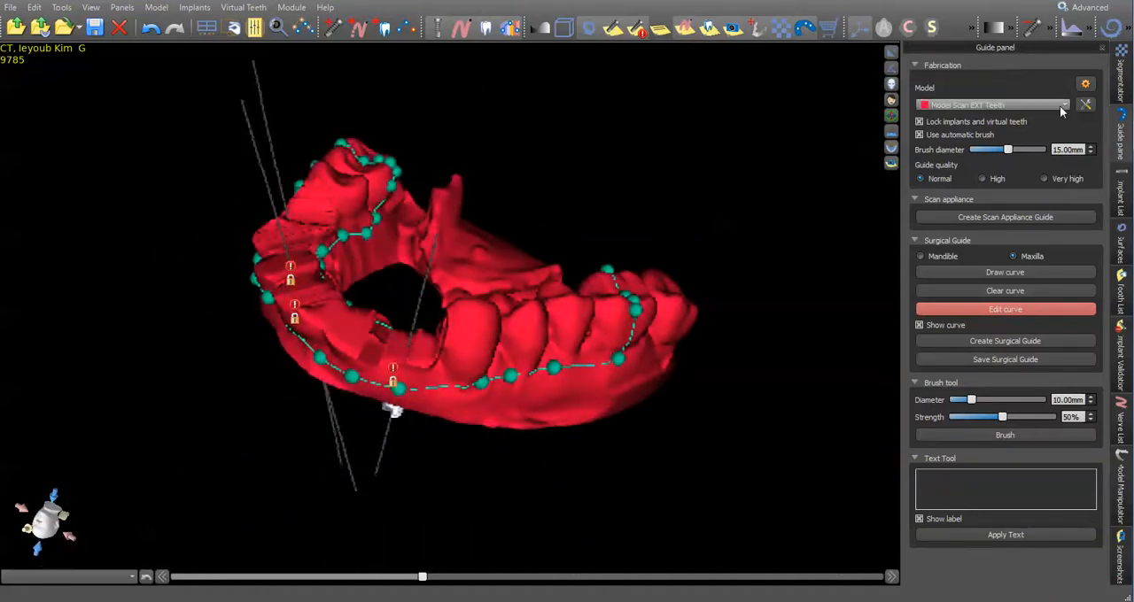
# - Show all guide tubes again and check how they sit relative to the guide curve and the model
pyautogui.click(1122, 207)
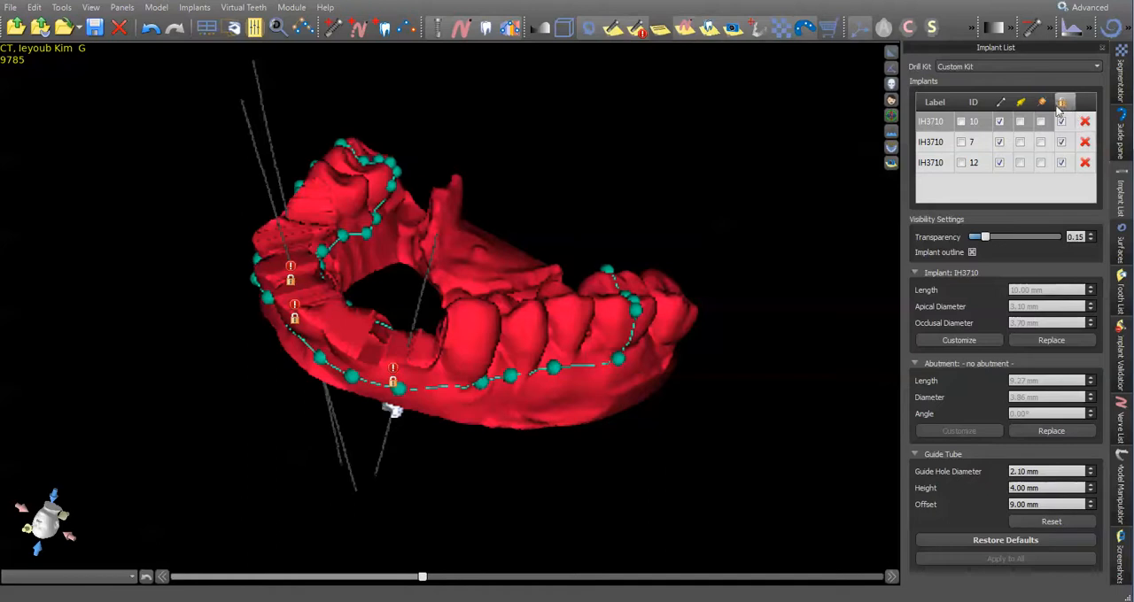
pyautogui.moveTo(529, 134); pyautogui.dragTo(708, 222, button='right')
pyautogui.moveTo(749, 184); pyautogui.dragTo(797, 265, button='right')
pyautogui.moveTo(758, 94); pyautogui.dragTo(508, 290, button='right')
pyautogui.moveTo(510, 295); pyautogui.dragTo(515, 273)
pyautogui.moveTo(462, 246); pyautogui.dragTo(493, 230)
pyautogui.click(892, 53)
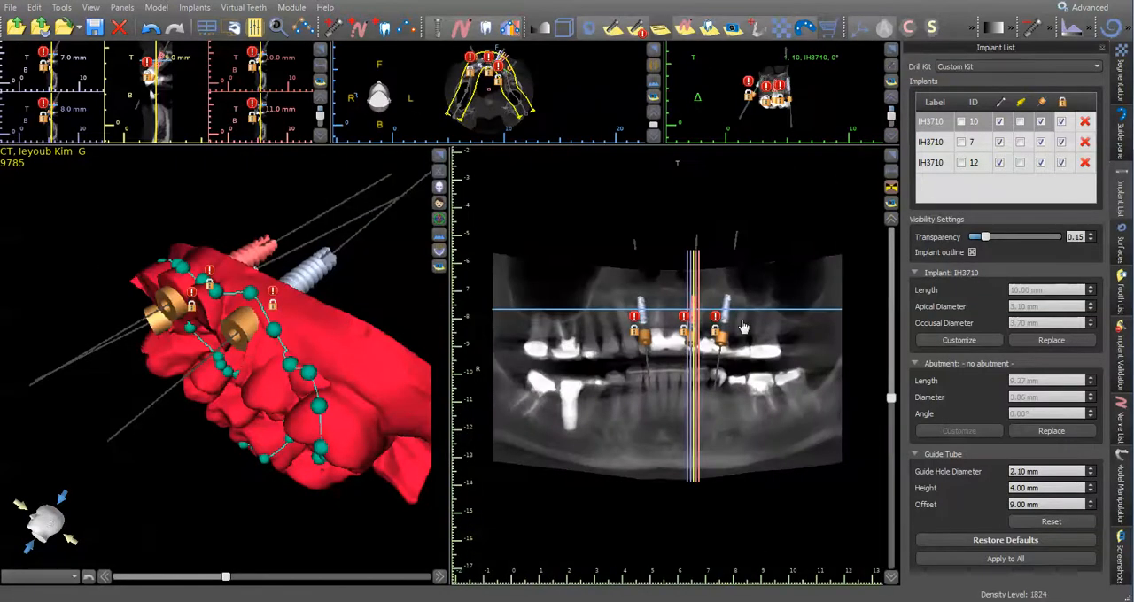
# - Unlock implant 12 and rotate it slightly in the cross-section so its guide tube moves away from the buccal side
pyautogui.click(726, 322)
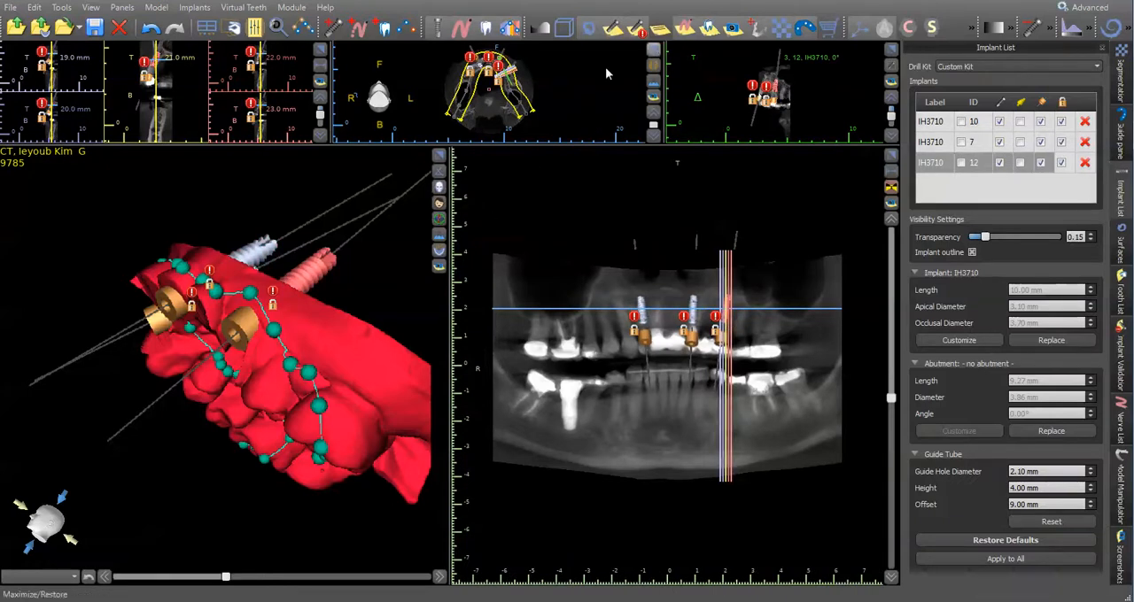
pyautogui.click(320, 48)
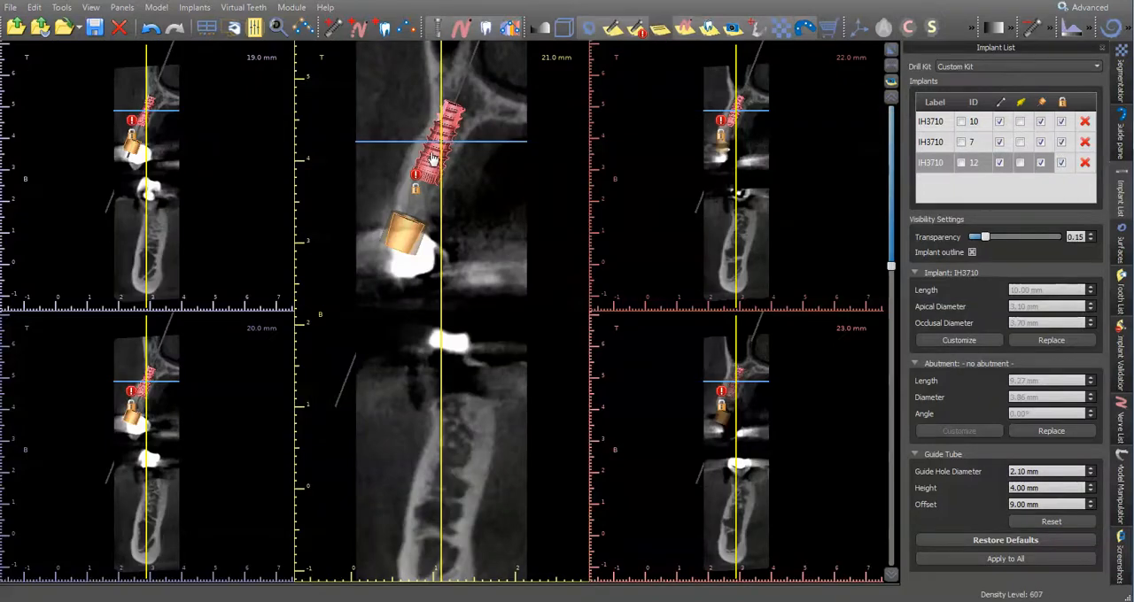
pyautogui.click(1061, 162)
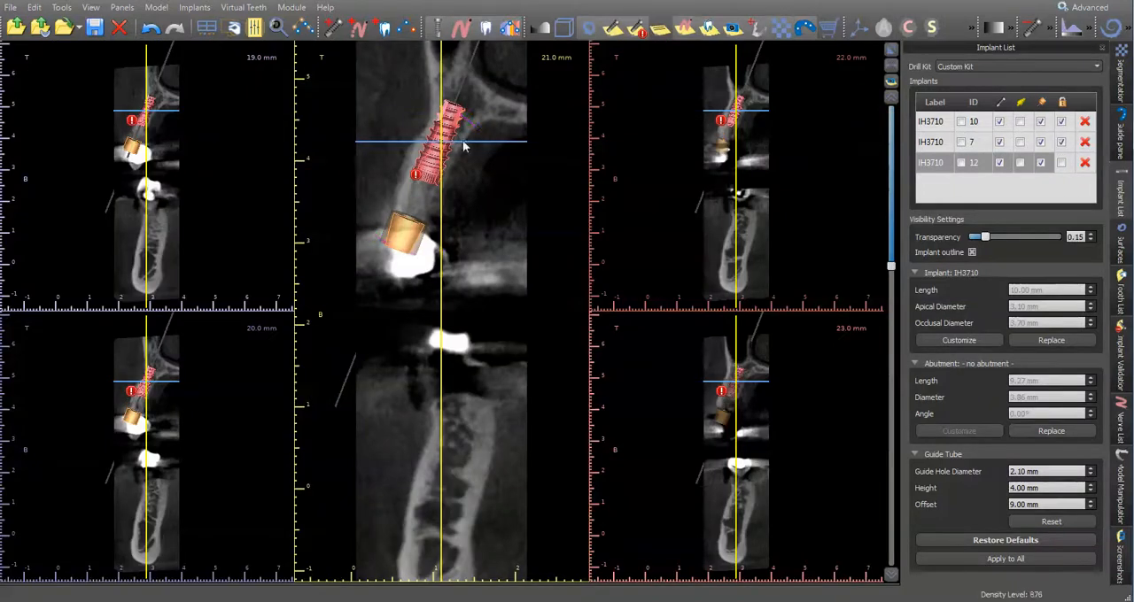
pyautogui.moveTo(486, 144); pyautogui.dragTo(447, 156)
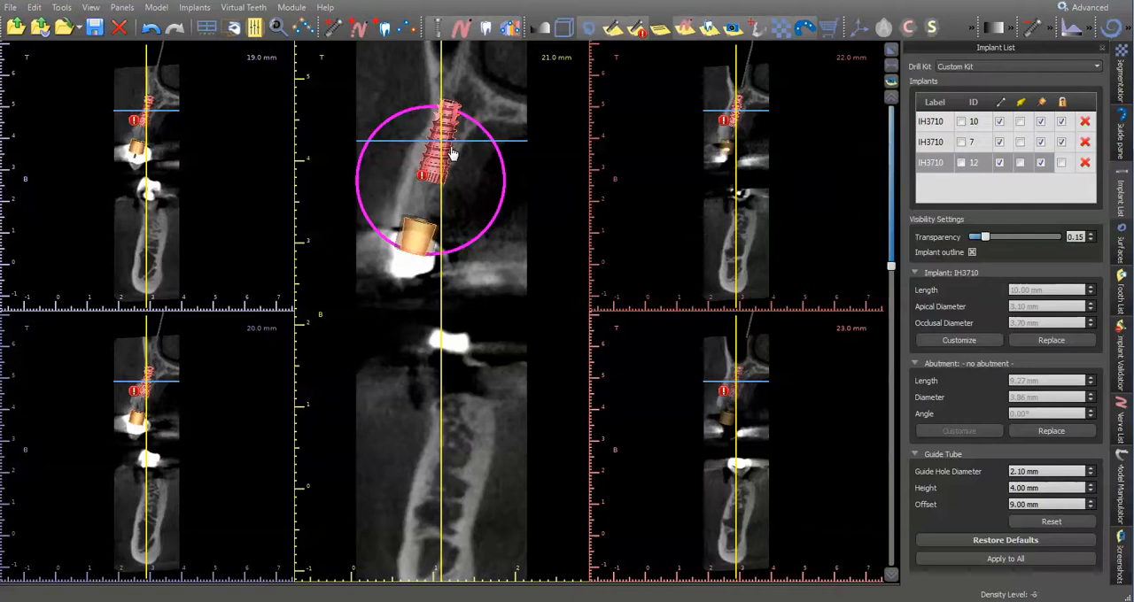
pyautogui.click(891, 51)
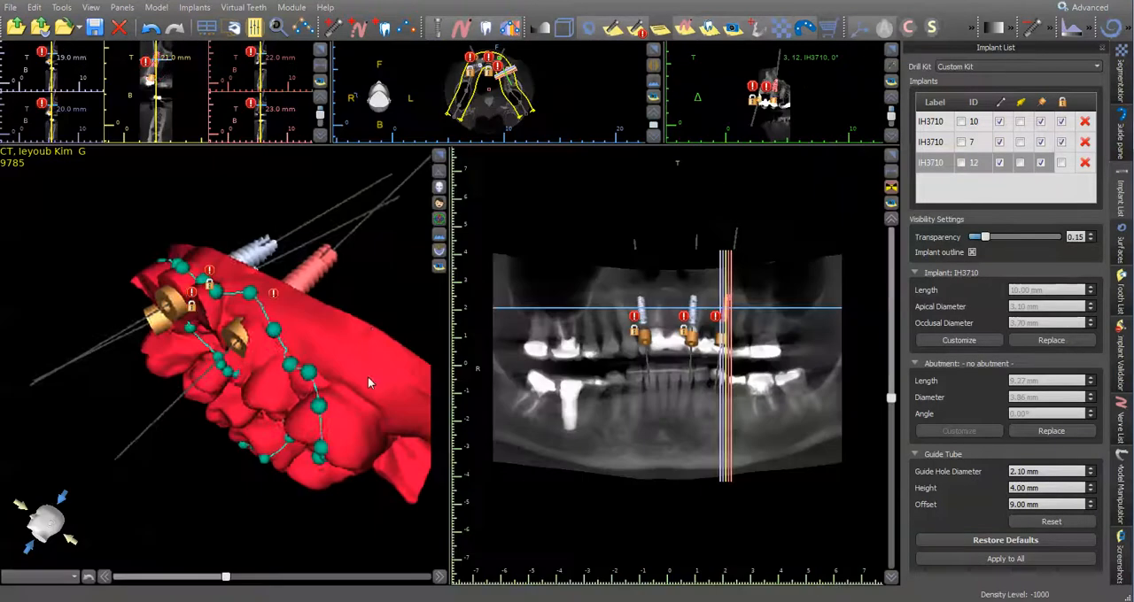
# - Check implant 12's adjusted guide tube on the 3D model and lock the implant again
pyautogui.moveTo(453, 238); pyautogui.dragTo(407, 212)
pyautogui.click(439, 157)
pyautogui.moveTo(775, 138); pyautogui.dragTo(665, 457)
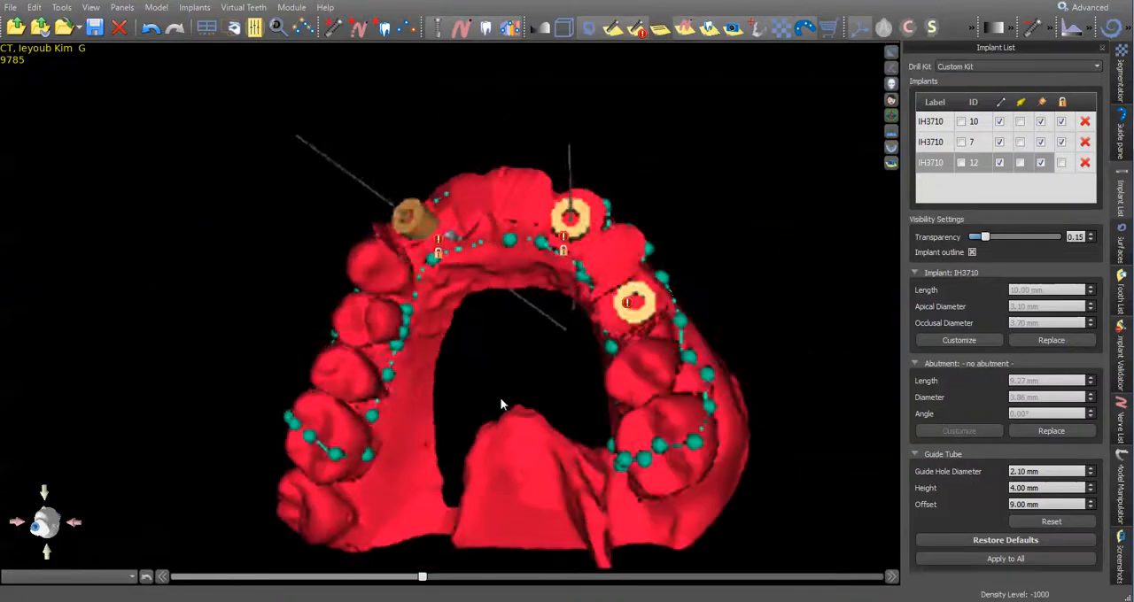
pyautogui.moveTo(475, 336); pyautogui.dragTo(795, 351)
pyautogui.moveTo(681, 355); pyautogui.dragTo(645, 460)
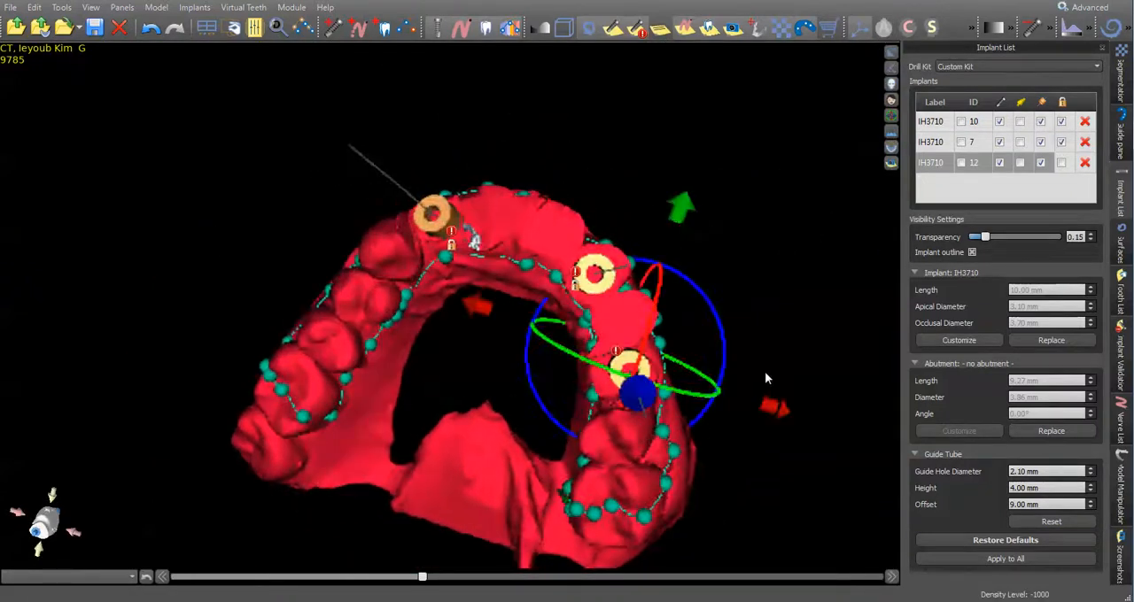
pyautogui.click(1061, 162)
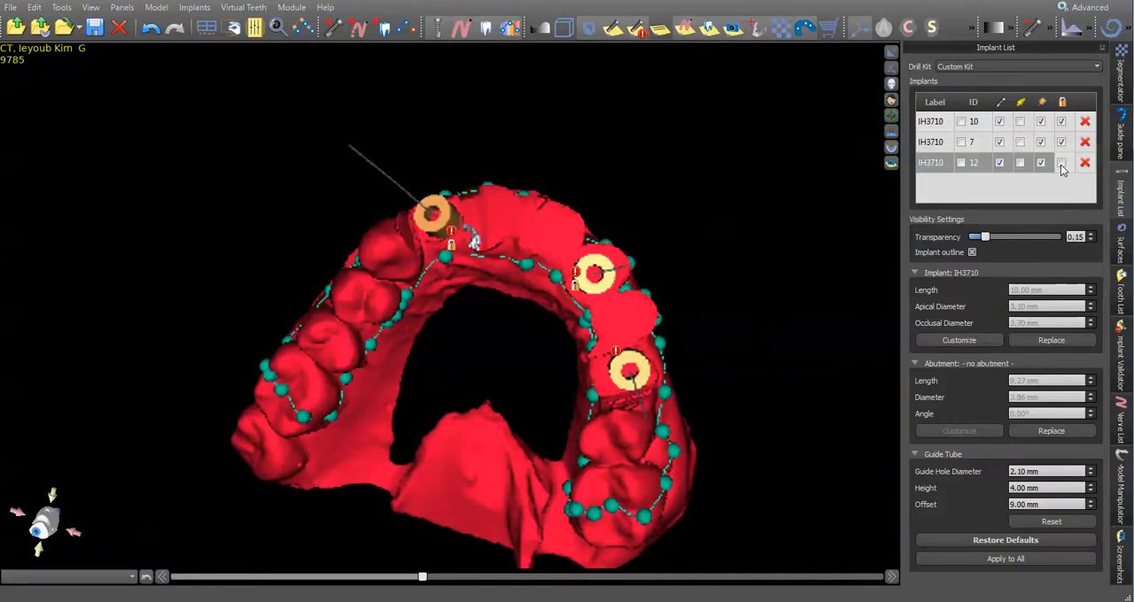
# - Create the surgical guide from the drawn curve on Model Scan EXT Teeth
pyautogui.moveTo(717, 277); pyautogui.dragTo(578, 381)
pyautogui.moveTo(785, 213); pyautogui.dragTo(735, 342)
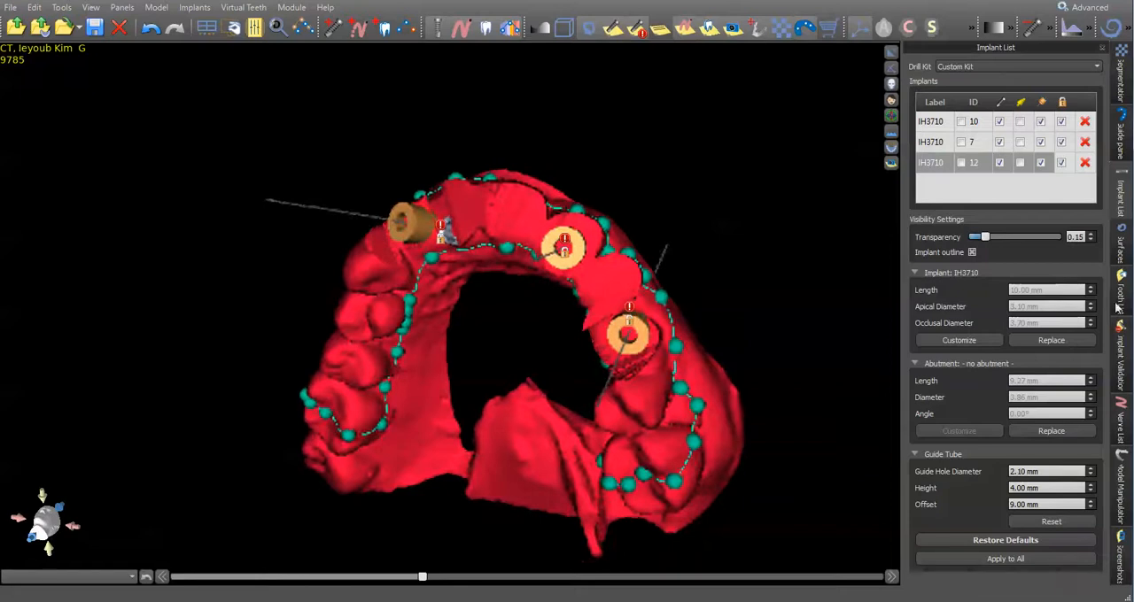
pyautogui.click(1128, 131)
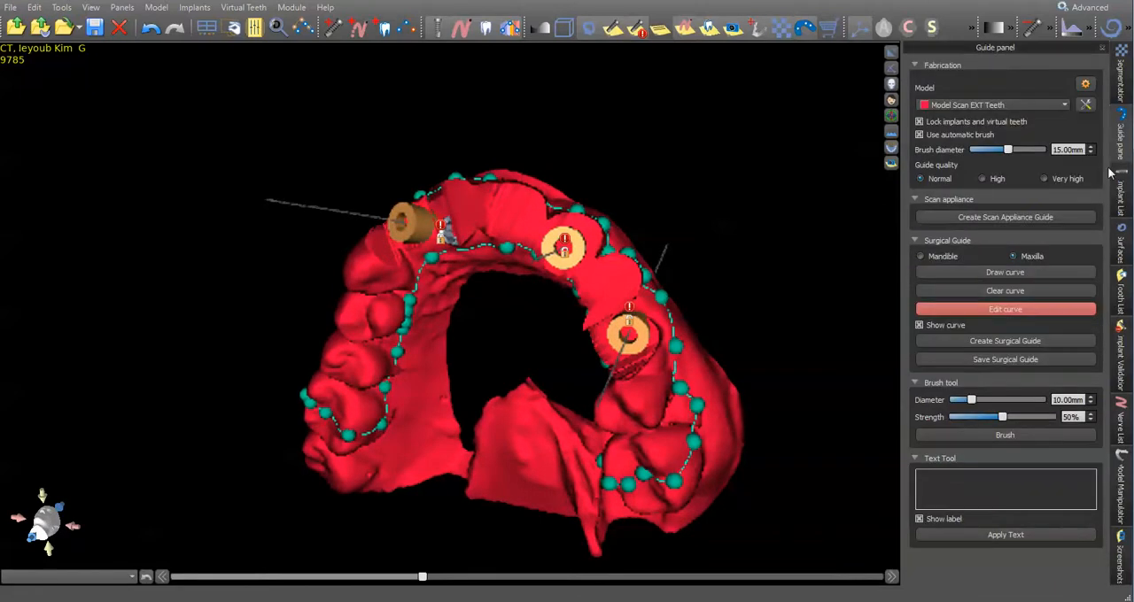
pyautogui.click(1009, 341)
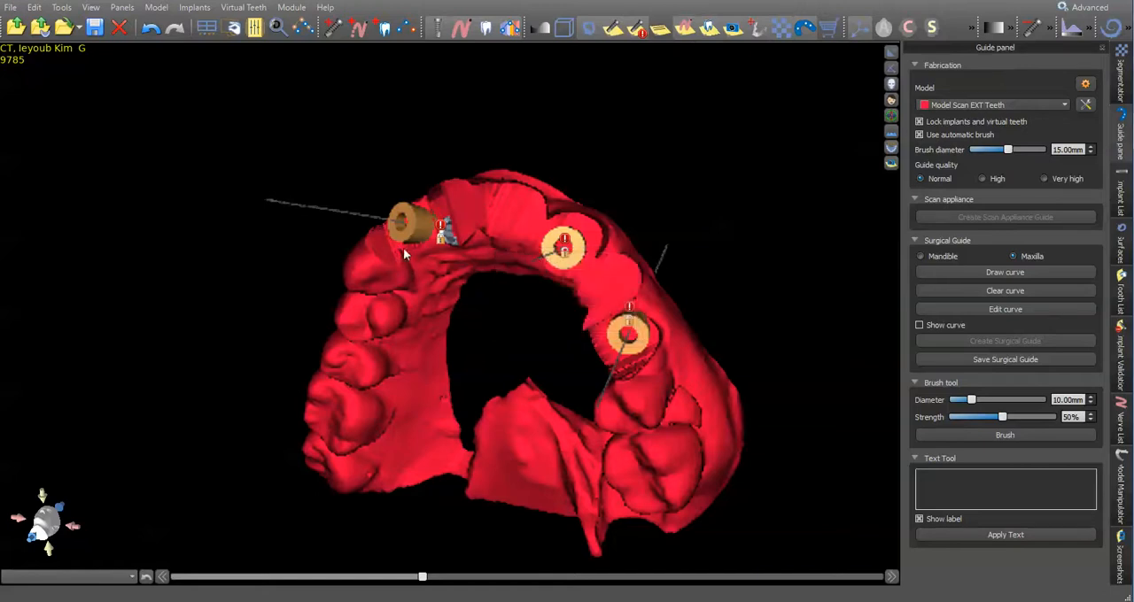
# - Add an inspection window to the surgical guide behind implant 7 and position it over the back teeth
pyautogui.moveTo(521, 365); pyautogui.dragTo(193, 281)
pyautogui.moveTo(557, 250); pyautogui.dragTo(525, 251)
pyautogui.rightClick(525, 250)
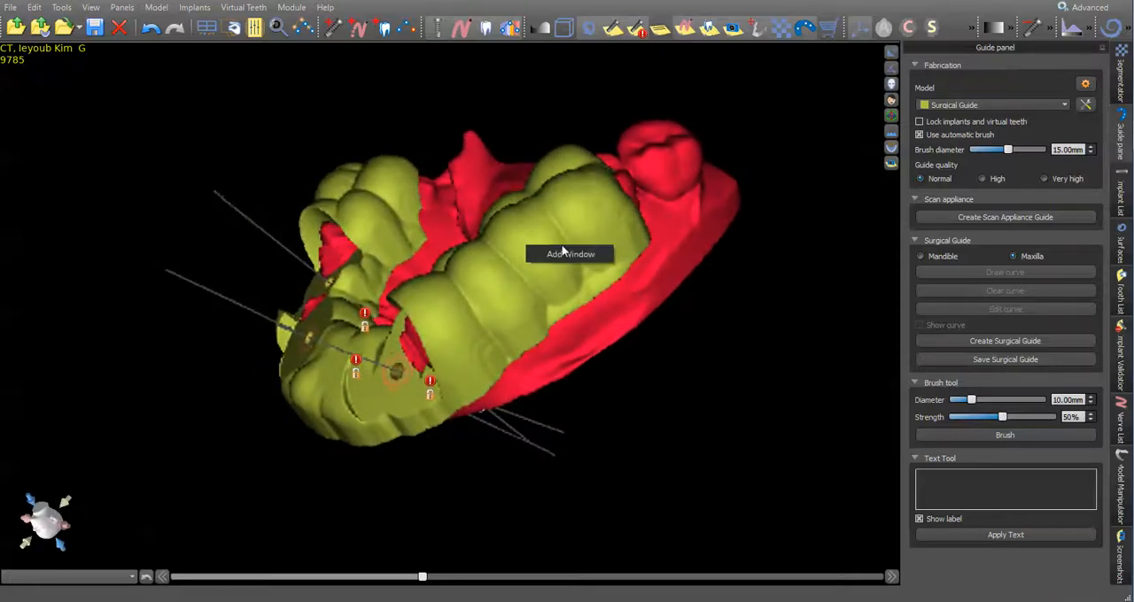
pyautogui.click(565, 254)
pyautogui.moveTo(523, 243); pyautogui.dragTo(576, 279)
pyautogui.moveTo(655, 424); pyautogui.dragTo(800, 441)
pyautogui.moveTo(611, 281); pyautogui.dragTo(586, 273)
pyautogui.moveTo(724, 227); pyautogui.dragTo(622, 203, button='right')
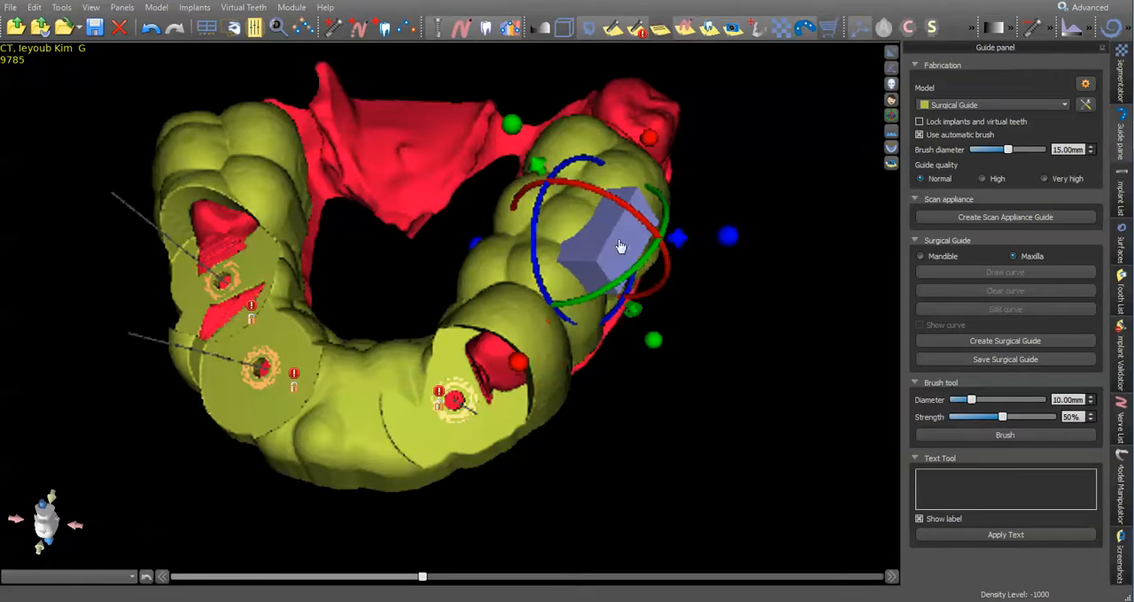
# - Remove the inspection window from the surgical guide and review the guide from the back and the front
pyautogui.rightClick(618, 240)
pyautogui.click(651, 264)
pyautogui.moveTo(726, 230); pyautogui.dragTo(453, 270)
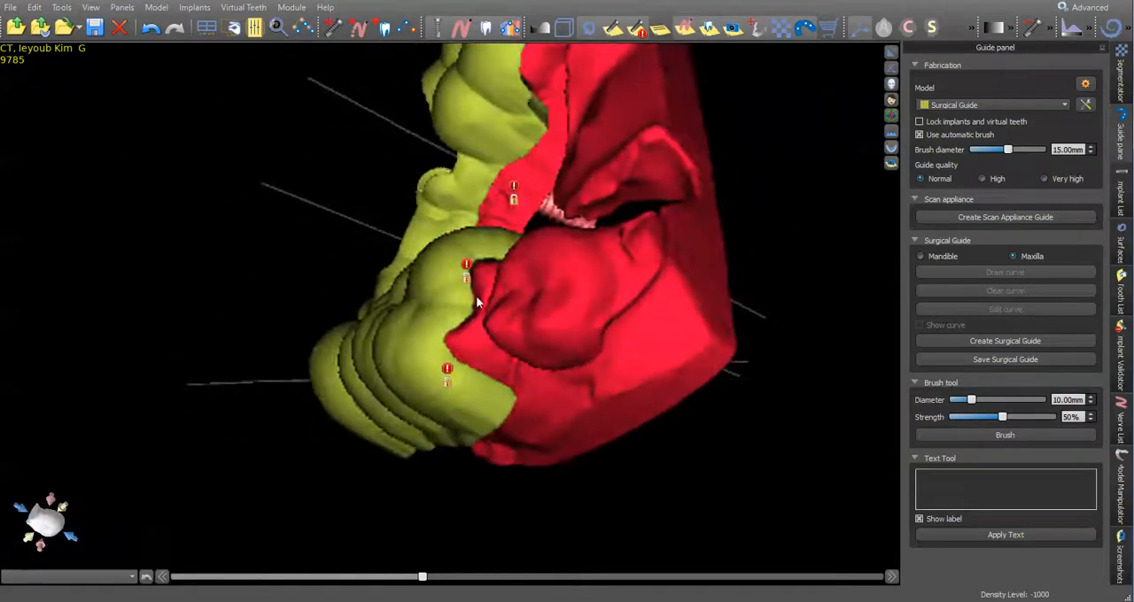
pyautogui.moveTo(490, 422); pyautogui.dragTo(425, 206)
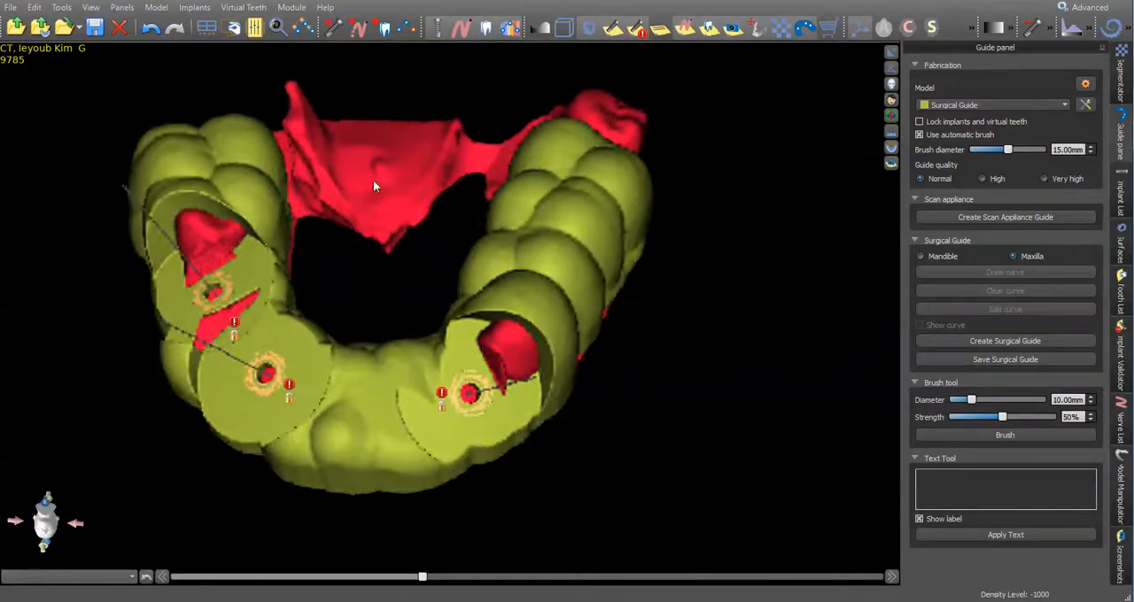